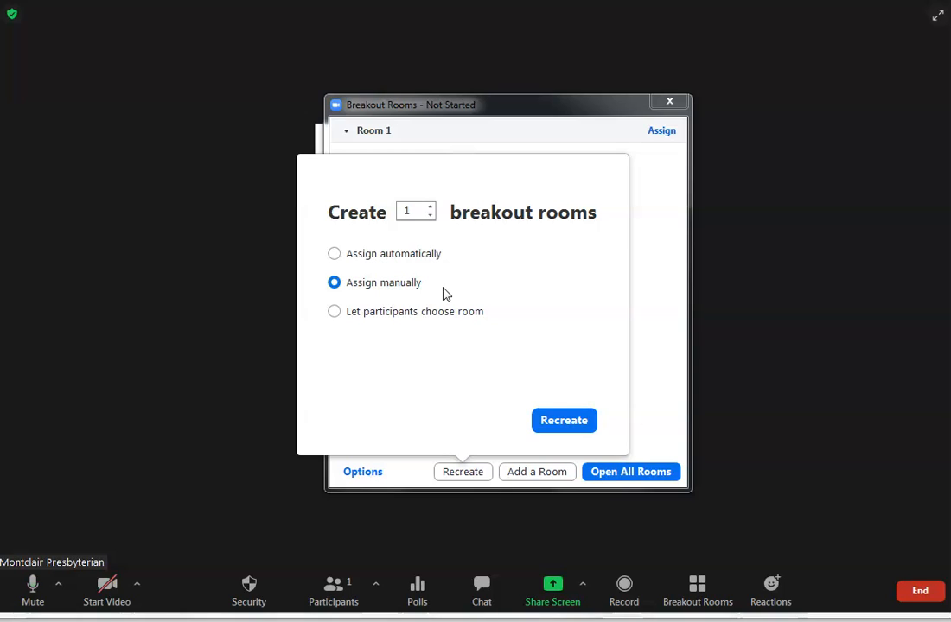
Step: Recreate the breakout rooms as three rooms with participants assigned automatically, and add a fourth room
left_click(336, 313)
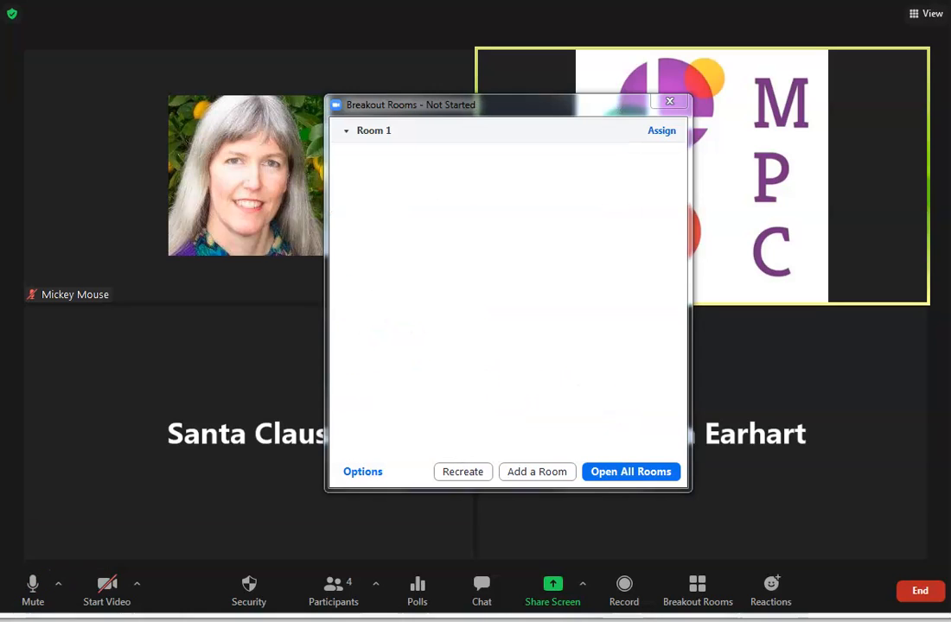
left_click(465, 473)
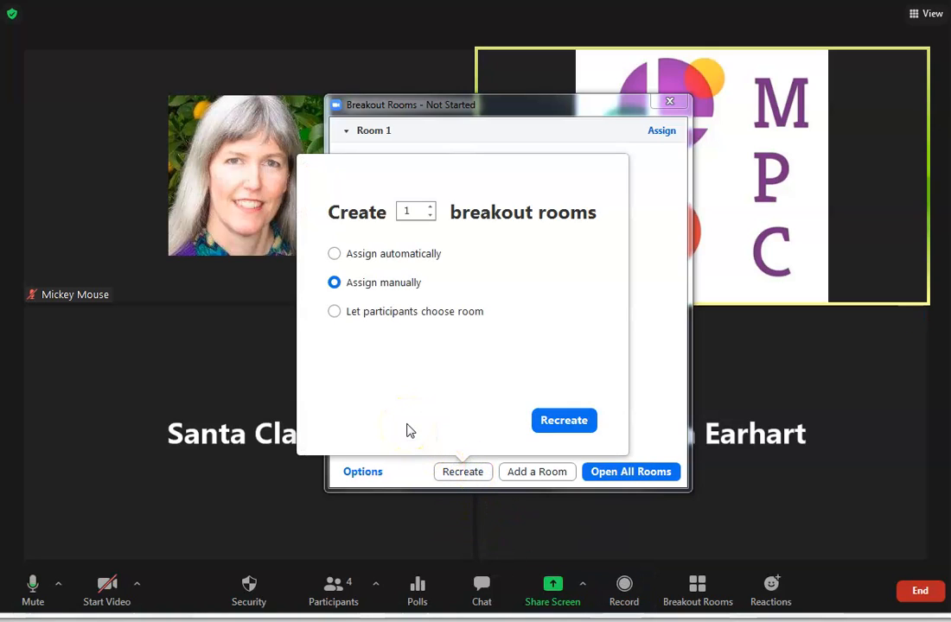
left_click(334, 253)
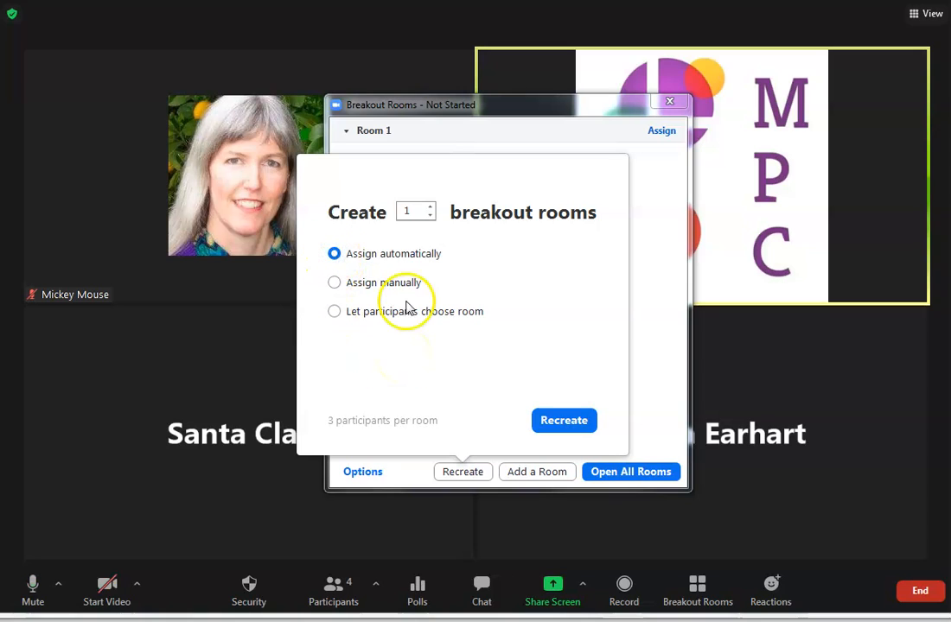
left_click(430, 207)
left_click(430, 207)
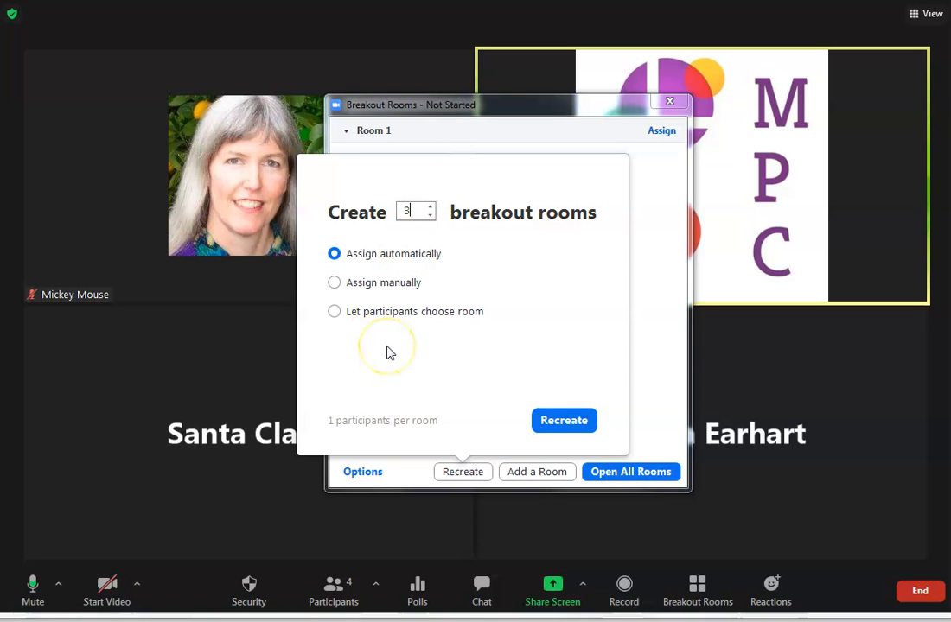
left_click(563, 423)
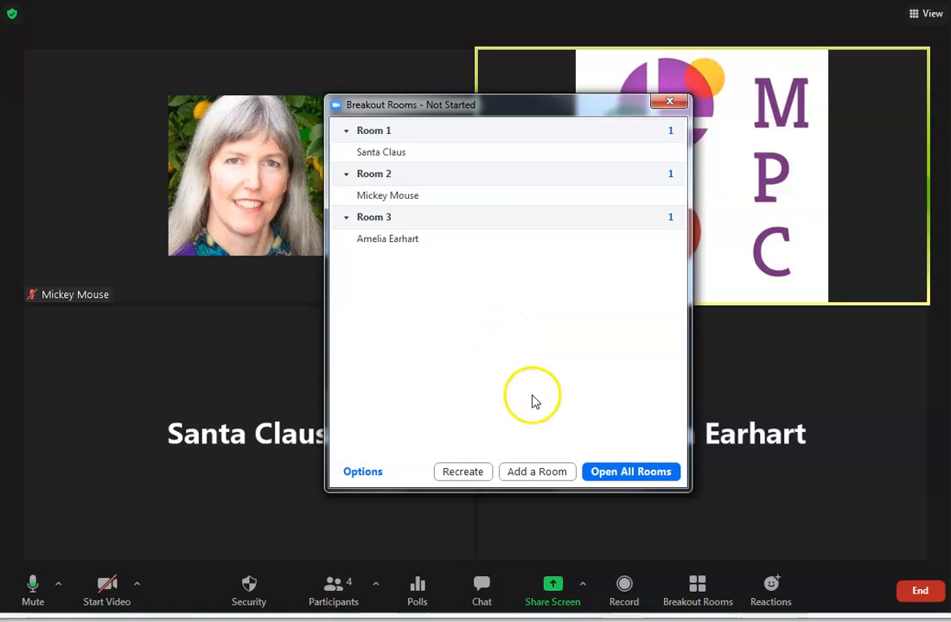
left_click(537, 474)
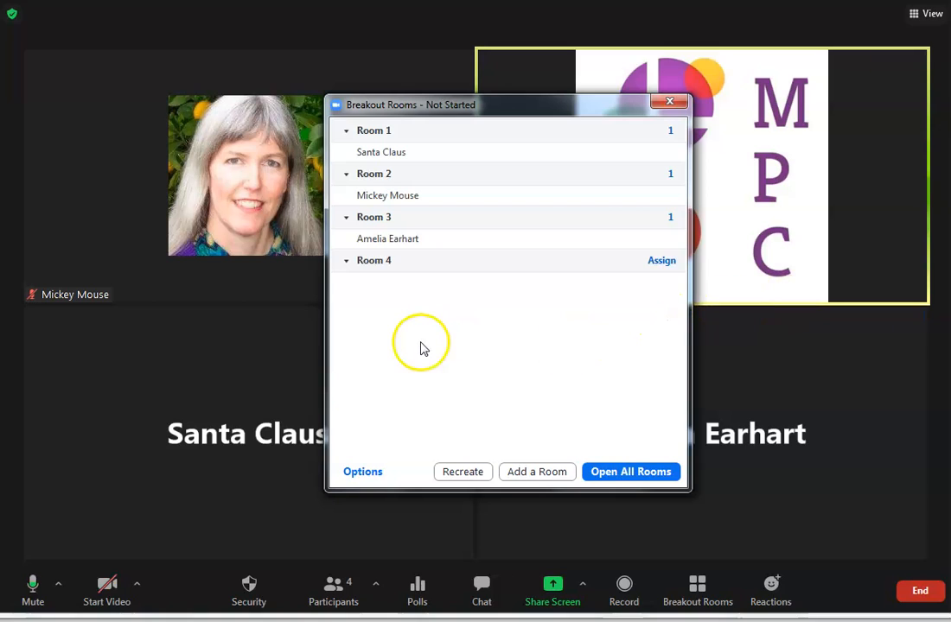
left_click(662, 263)
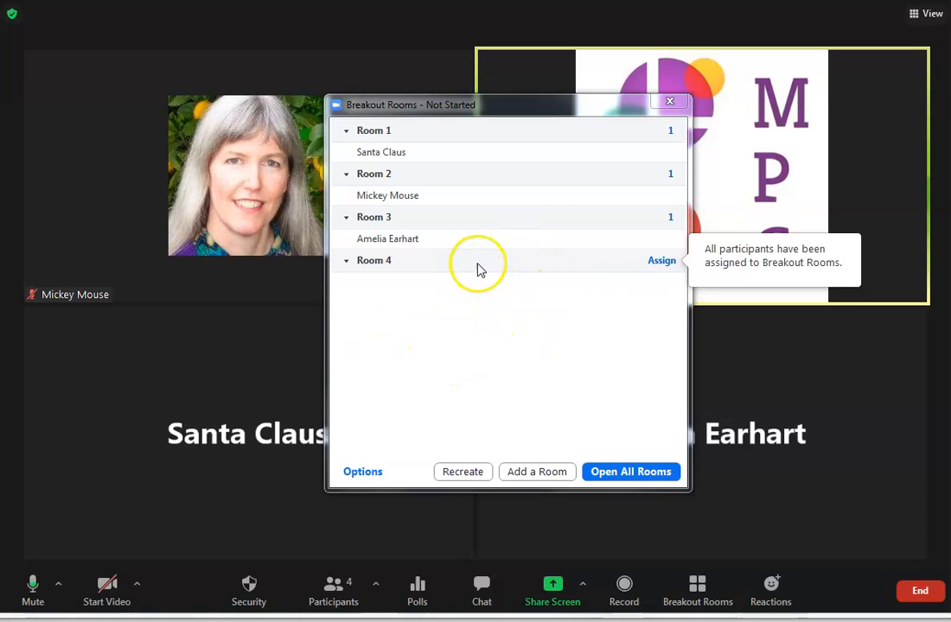
Step: Rename Room 3 as "Flight Room"
left_click(459, 218)
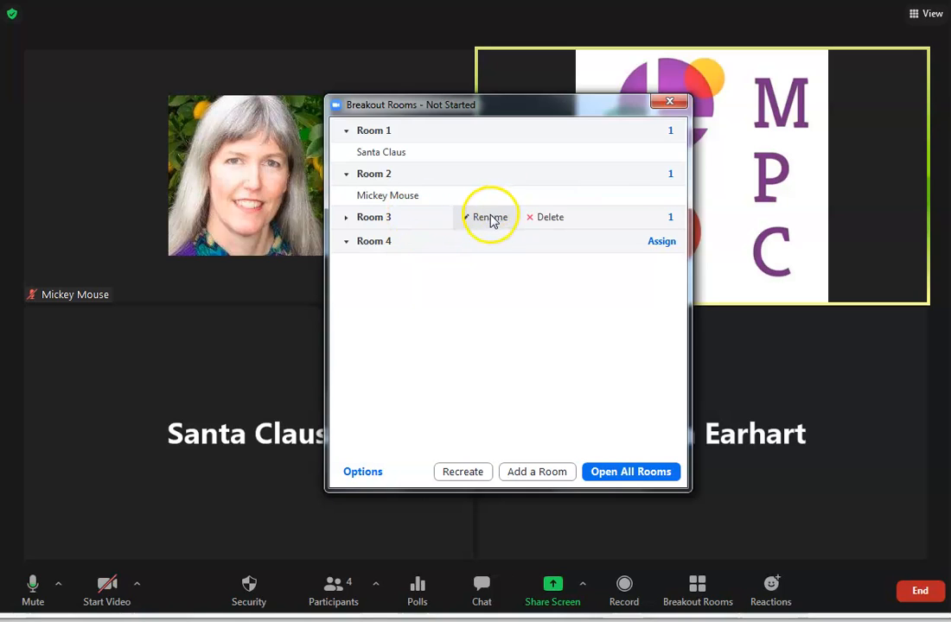
left_click(490, 218)
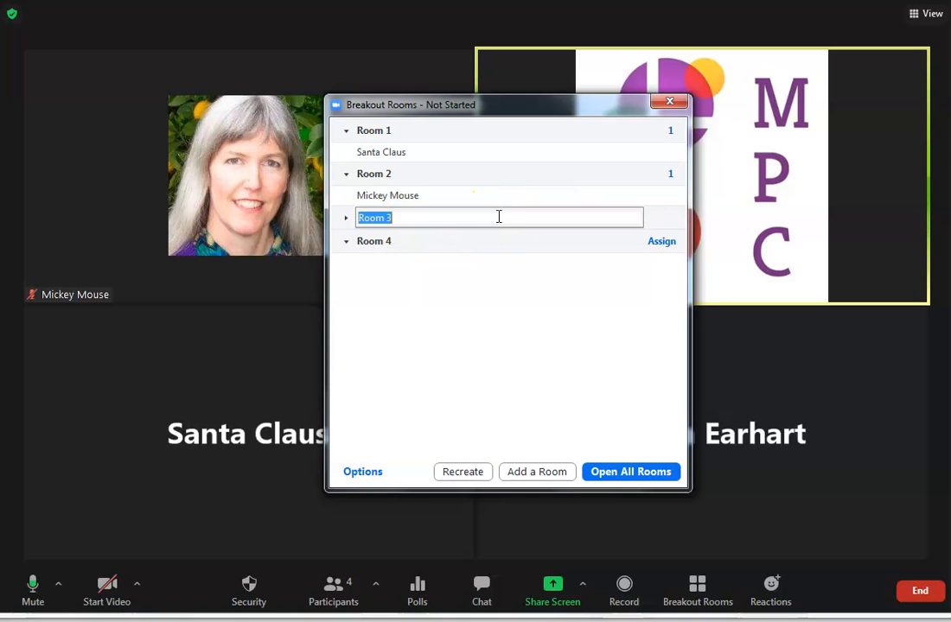
type("Flight Room")
left_click(488, 174)
left_click(481, 174)
Step: Rename Room 2 as "Downtown Disney"
mouse_move(466, 186)
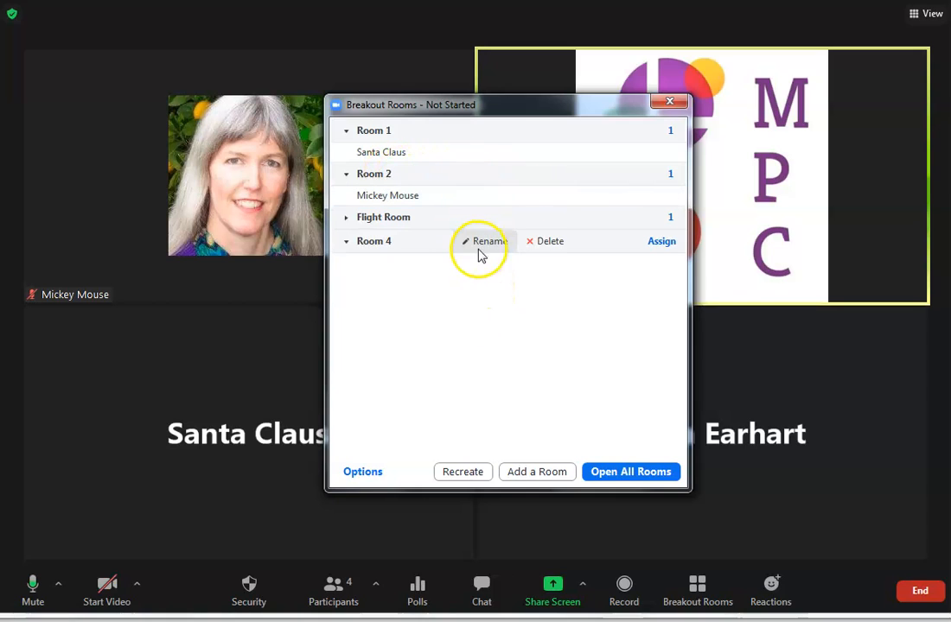
mouse_move(491, 246)
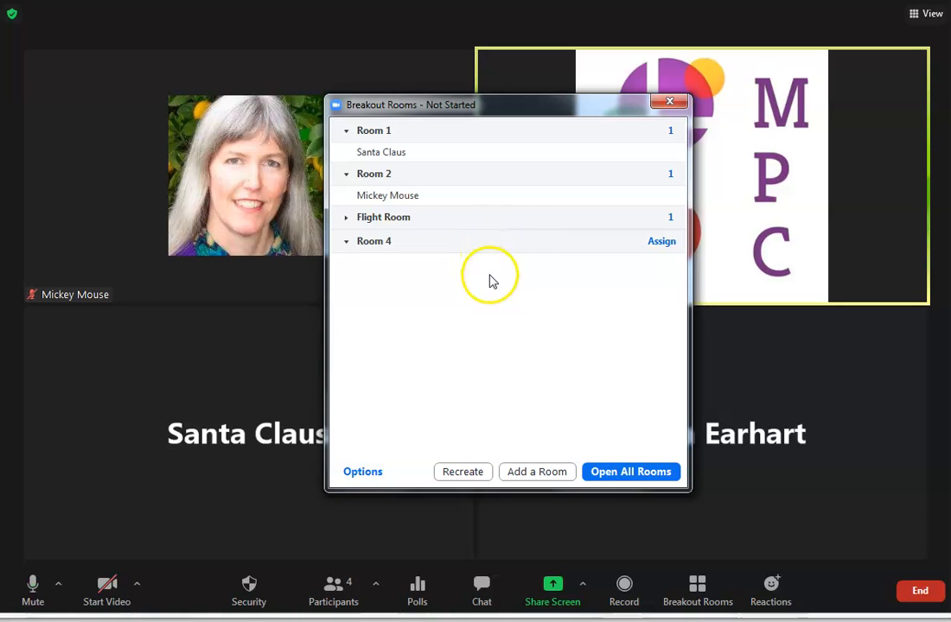
left_click(484, 173)
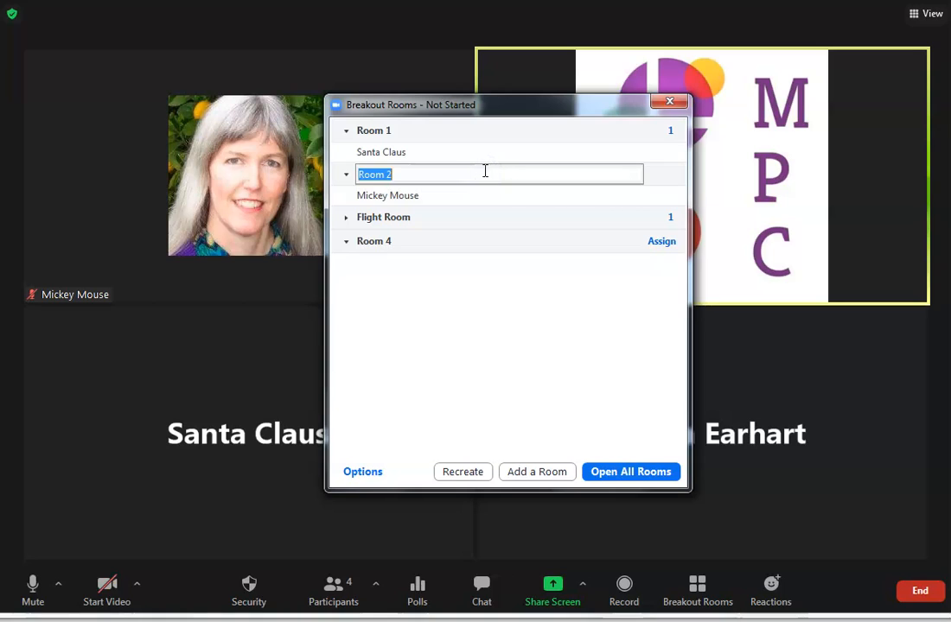
type("Downtown disn")
key("BackSpace")
key("BackSpace")
key("BackSpace")
key("BackSpace")
type("Disney")
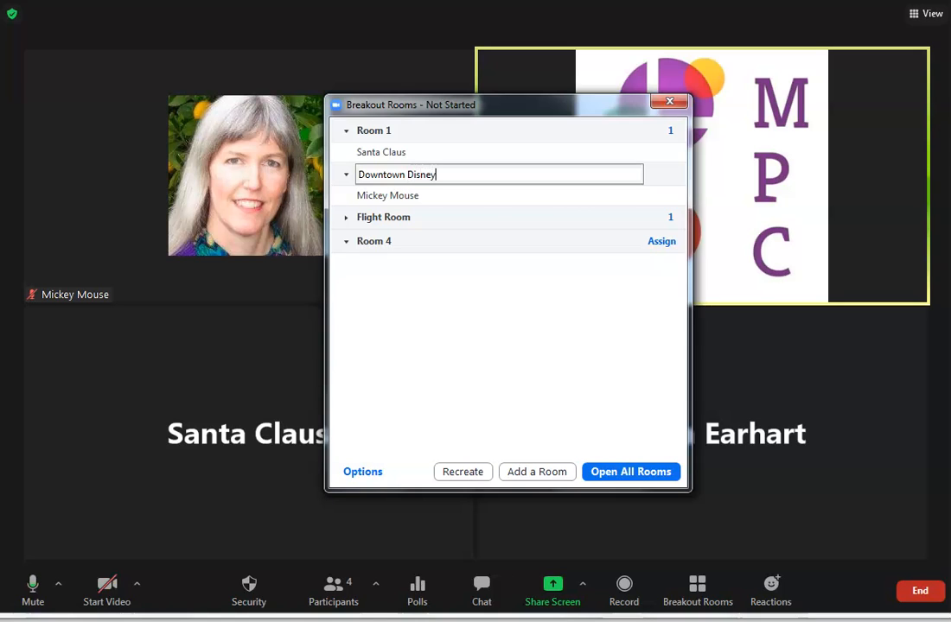
left_click(520, 417)
Step: Rename Room 1 as "North Pole"
mouse_move(473, 155)
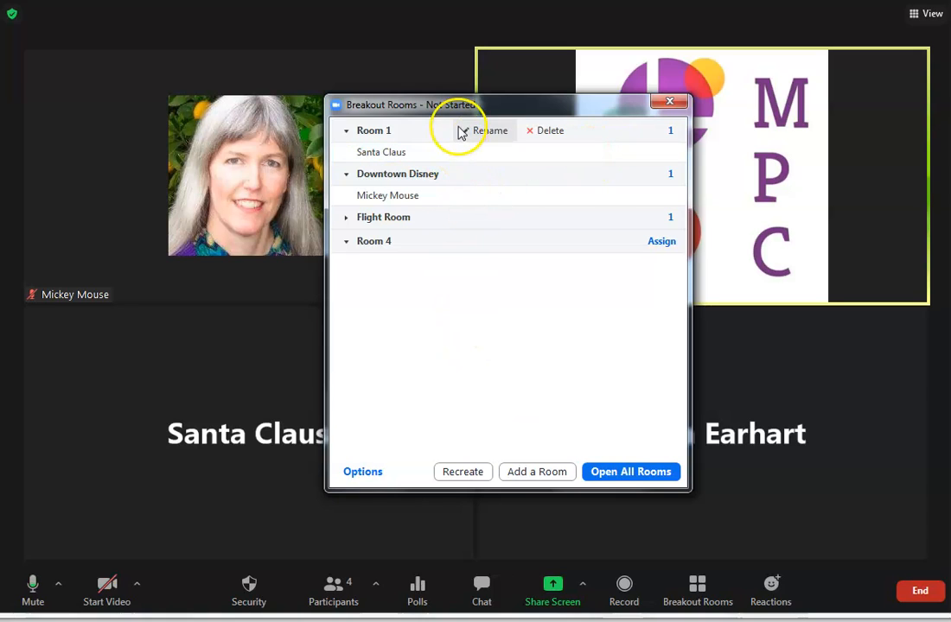
left_click(484, 131)
type("North Pole")
left_click(519, 308)
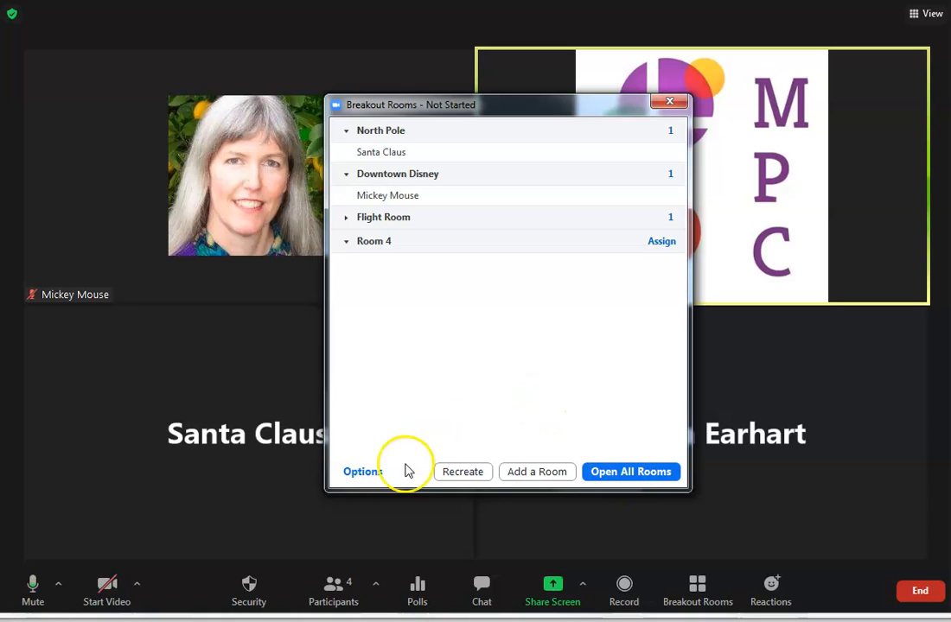
Step: Allow participants to choose their breakout room, and set the closing countdown timer to 30 seconds
left_click(363, 473)
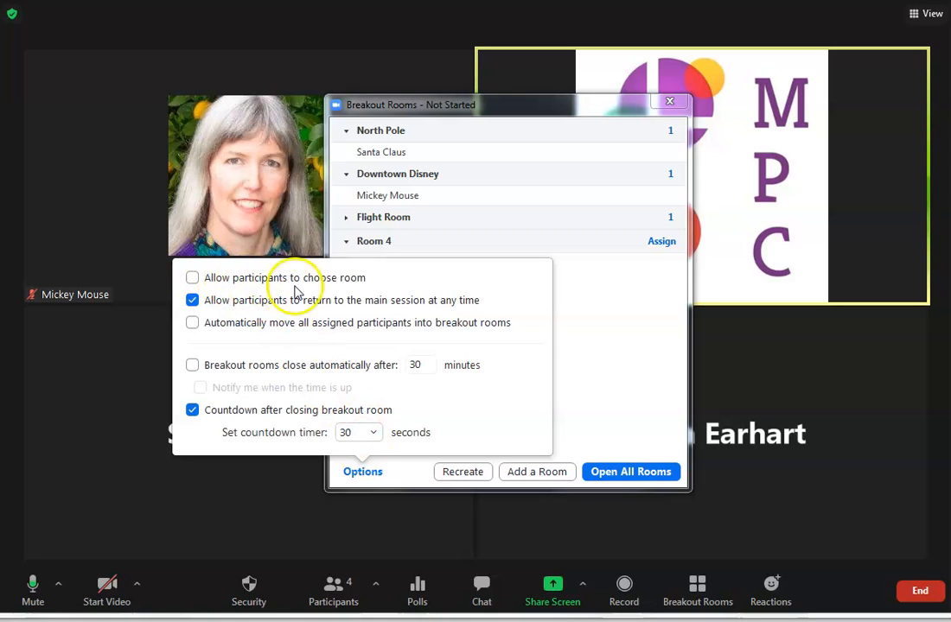
left_click(192, 278)
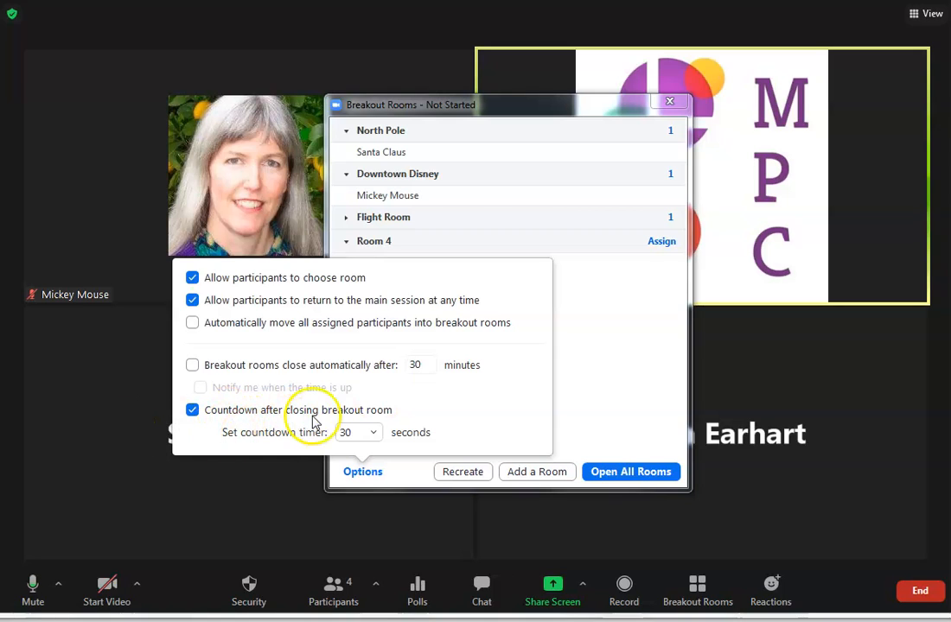
left_click(374, 439)
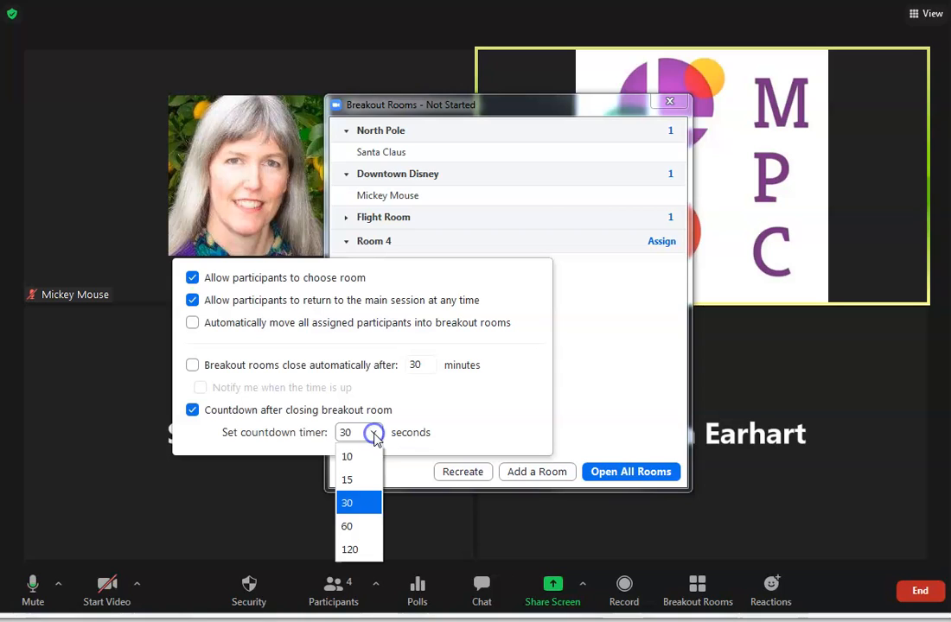
left_click(365, 506)
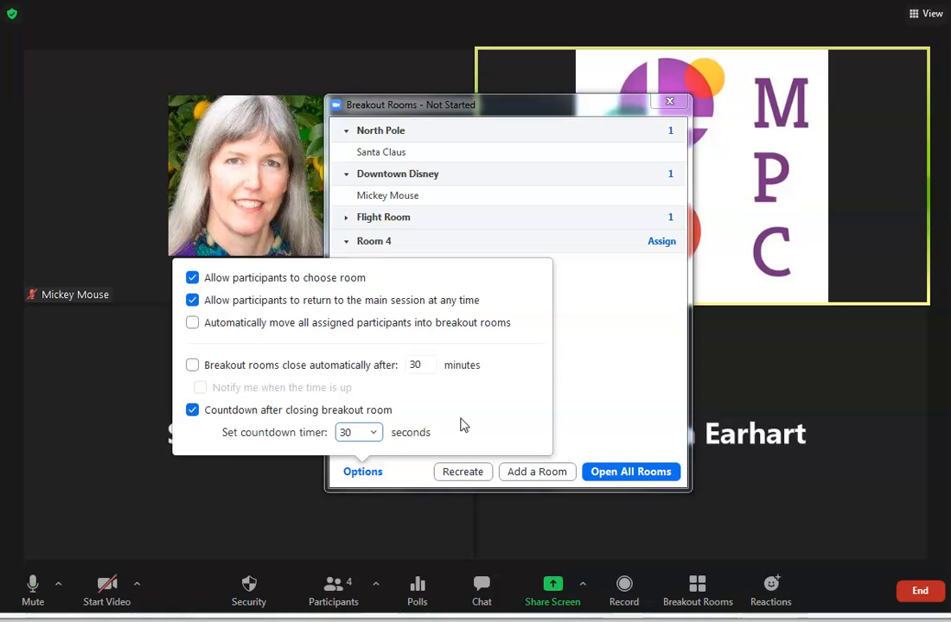
left_click(410, 468)
Step: Recreate the four breakout rooms with participants assigned manually
left_click(463, 472)
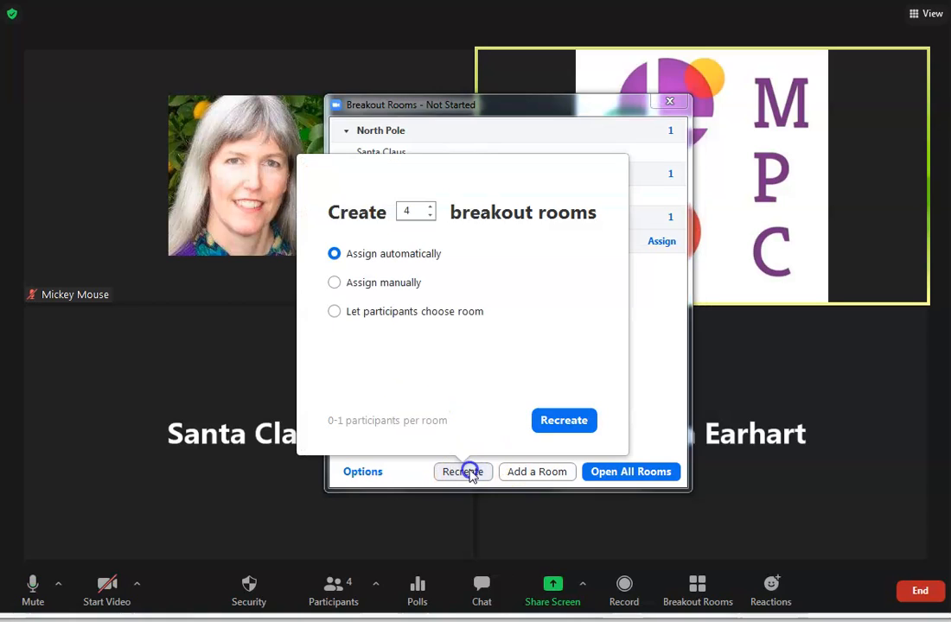
left_click(334, 284)
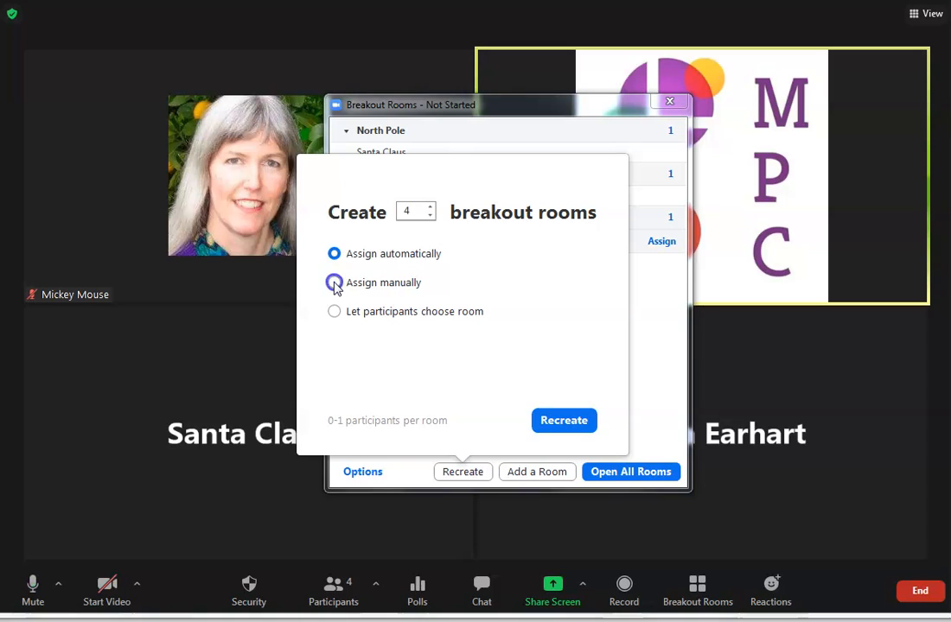
left_click(560, 420)
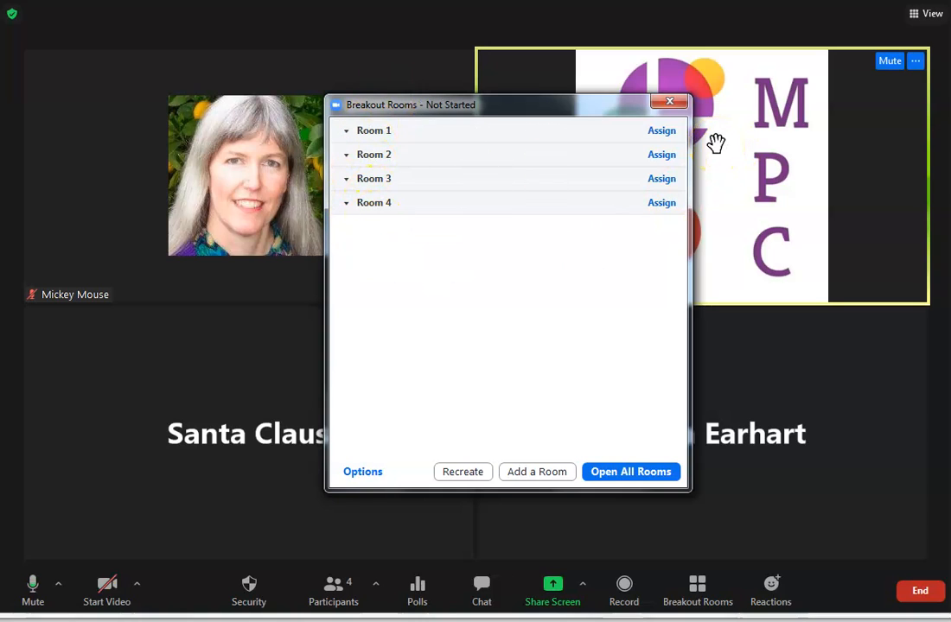
Step: Assign Amelia Earhart and Mickey Mouse to Room 1 and Santa Claus to Room 2
left_click(664, 131)
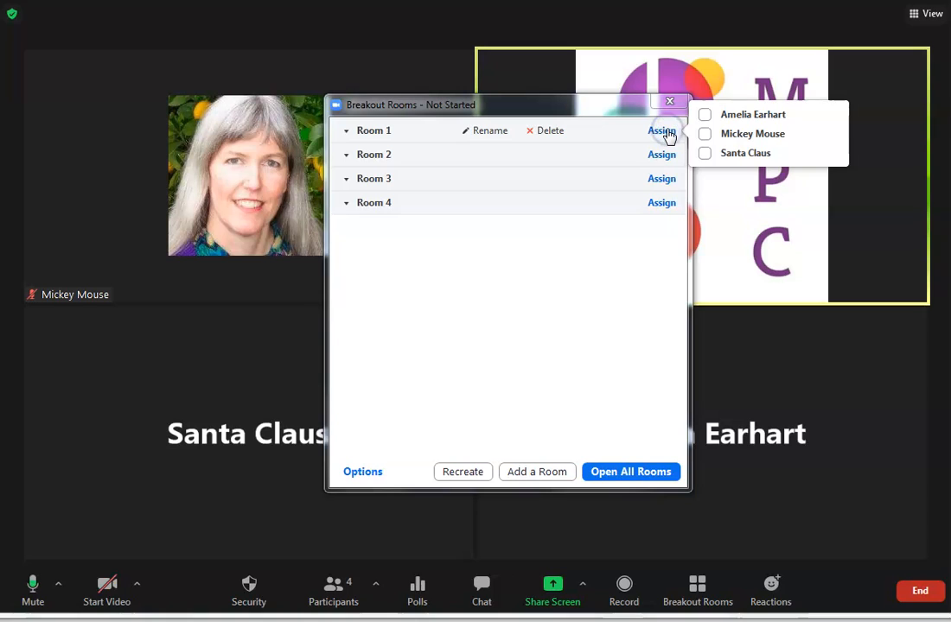
left_click(705, 114)
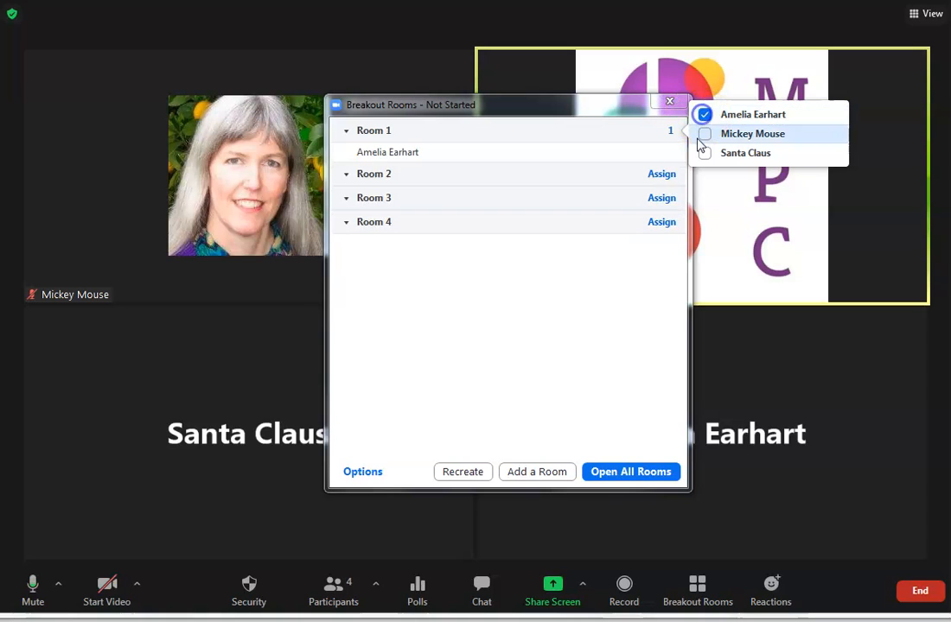
left_click(704, 135)
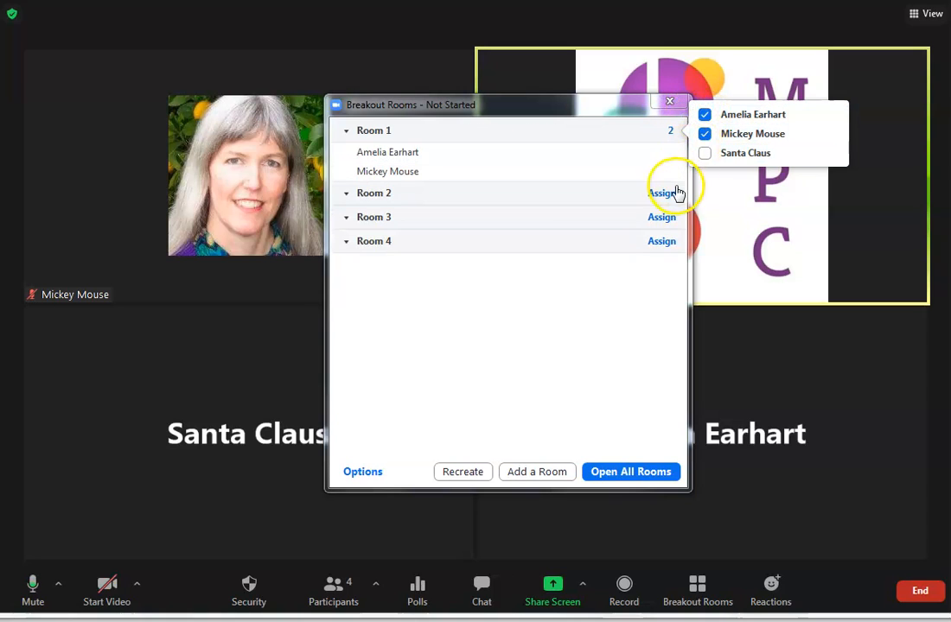
left_click(662, 197)
left_click(740, 195)
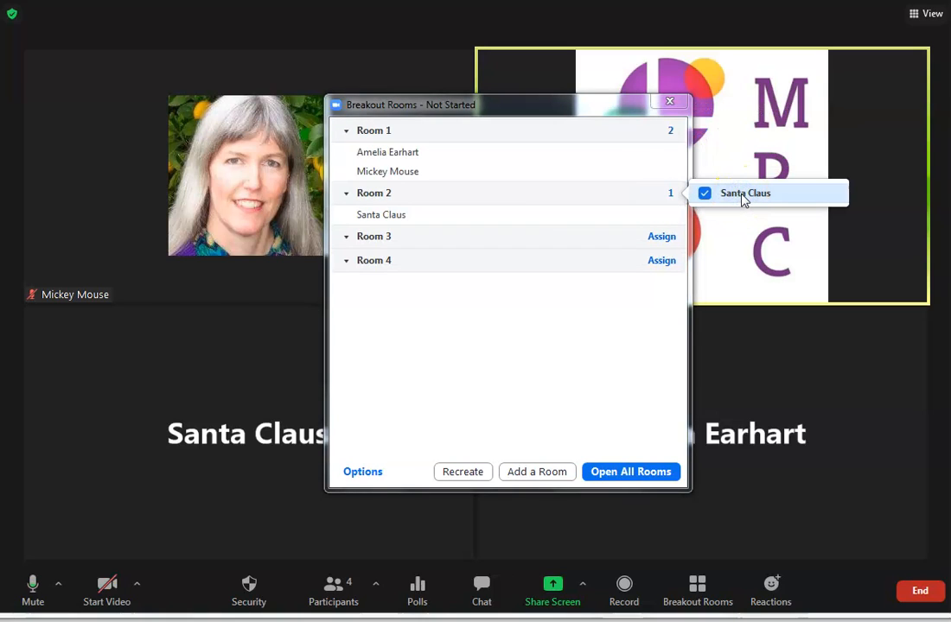
left_click(661, 238)
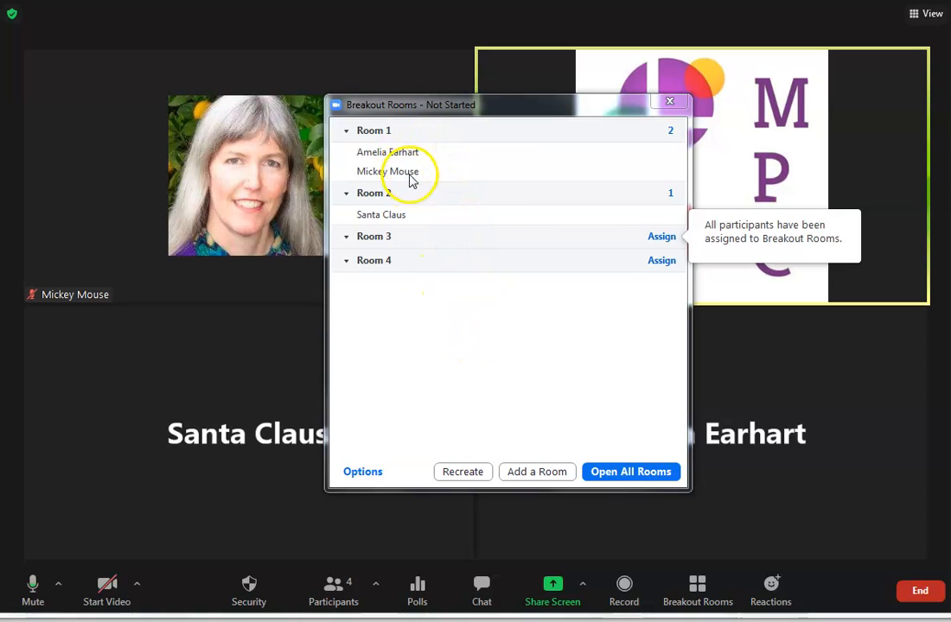
Step: Move Mickey Mouse from Room 1 to Room 2
mouse_move(569, 171)
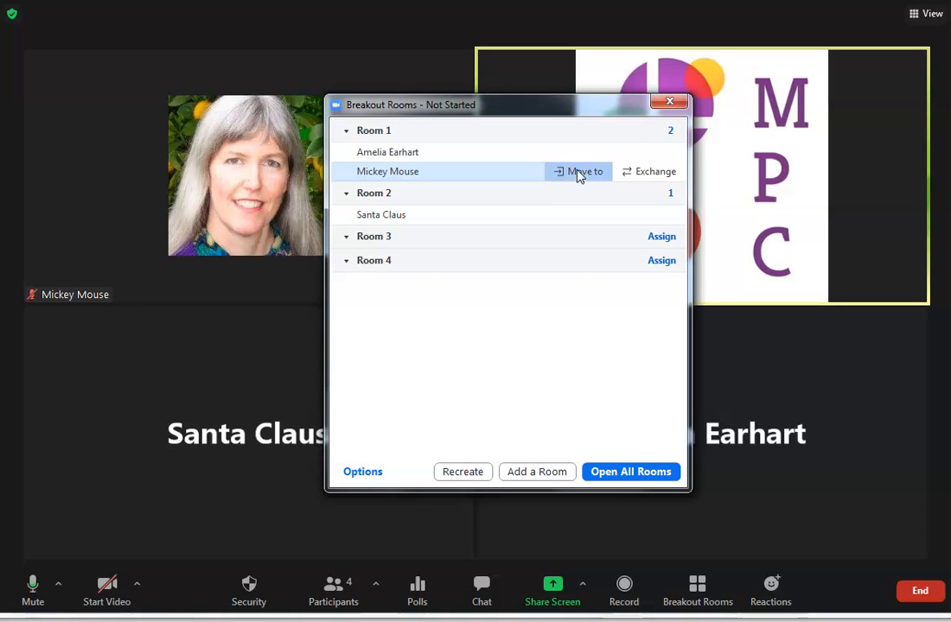
left_click(576, 173)
left_click(649, 153)
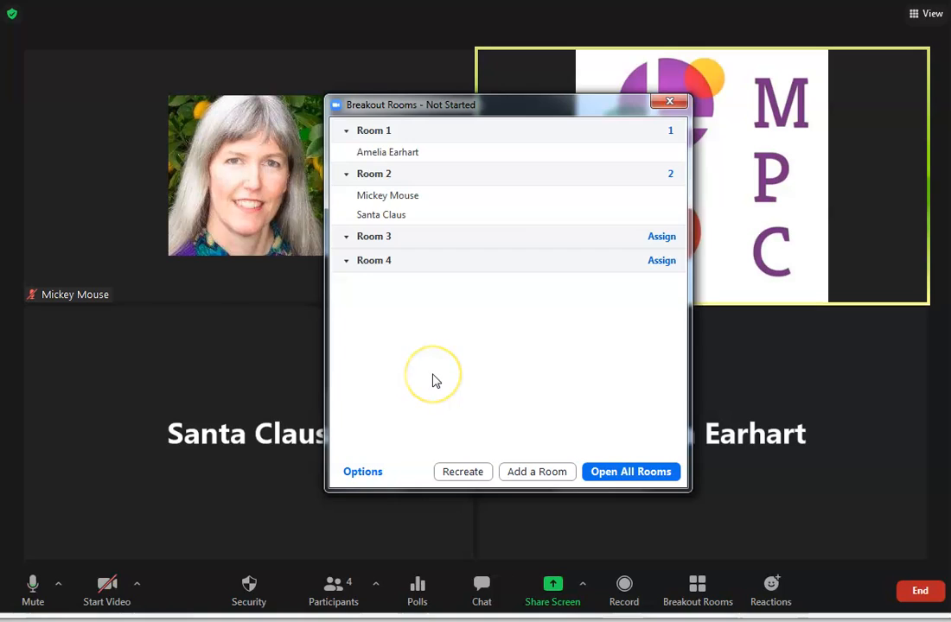
left_click(617, 471)
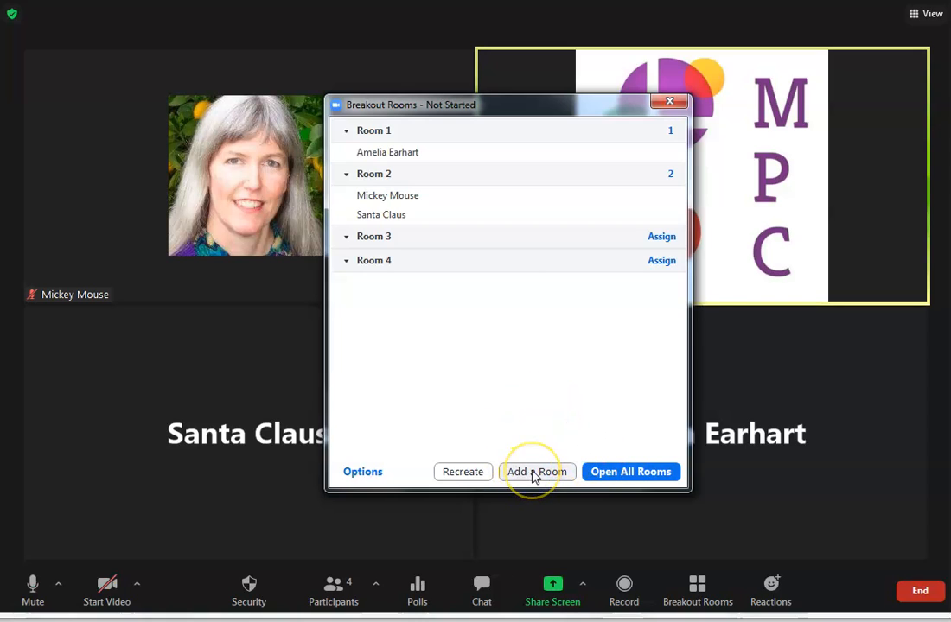
Step: Recreate the four breakout rooms so that participants can choose their own room
left_click(463, 474)
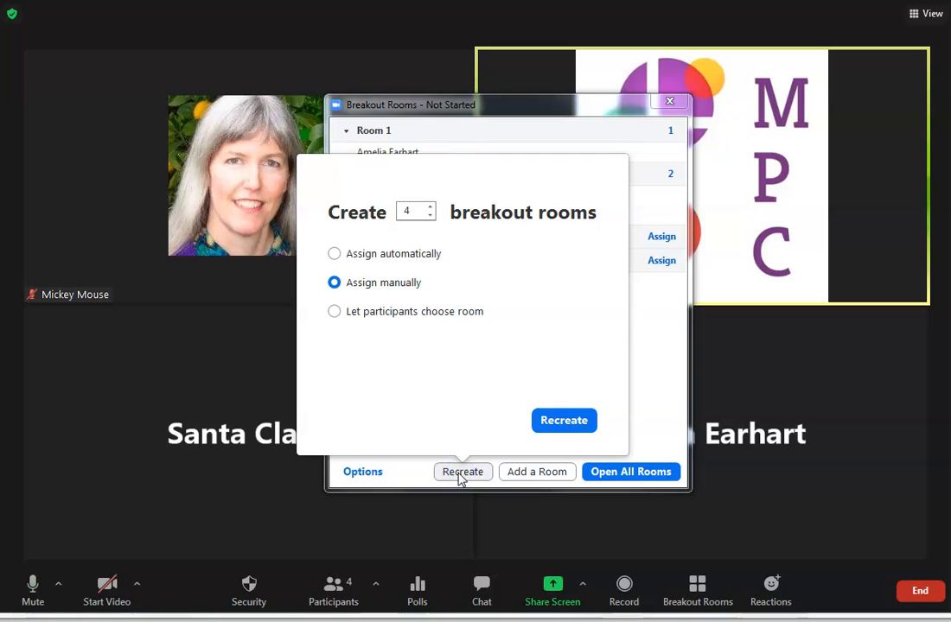
left_click(334, 313)
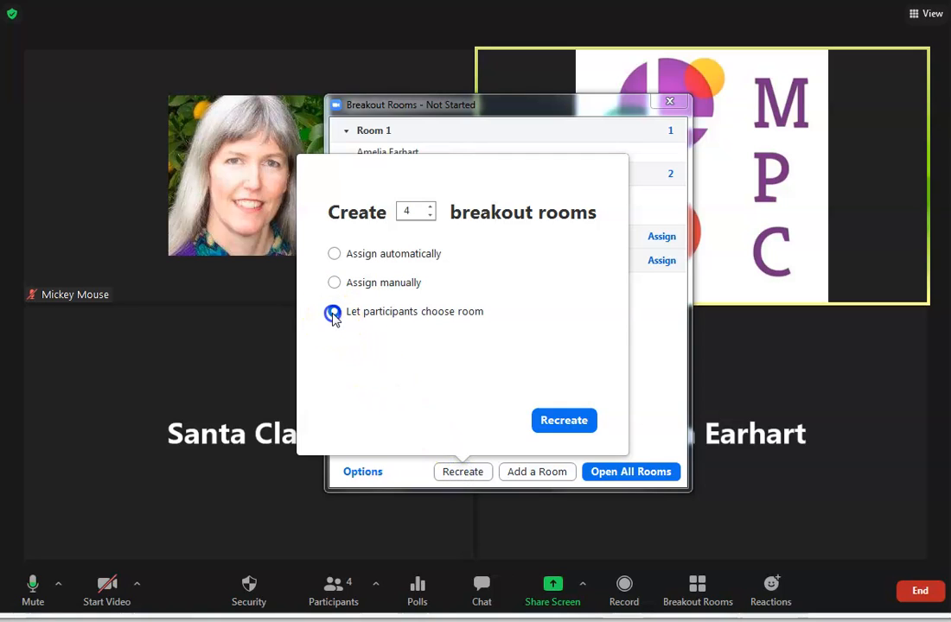
left_click(545, 422)
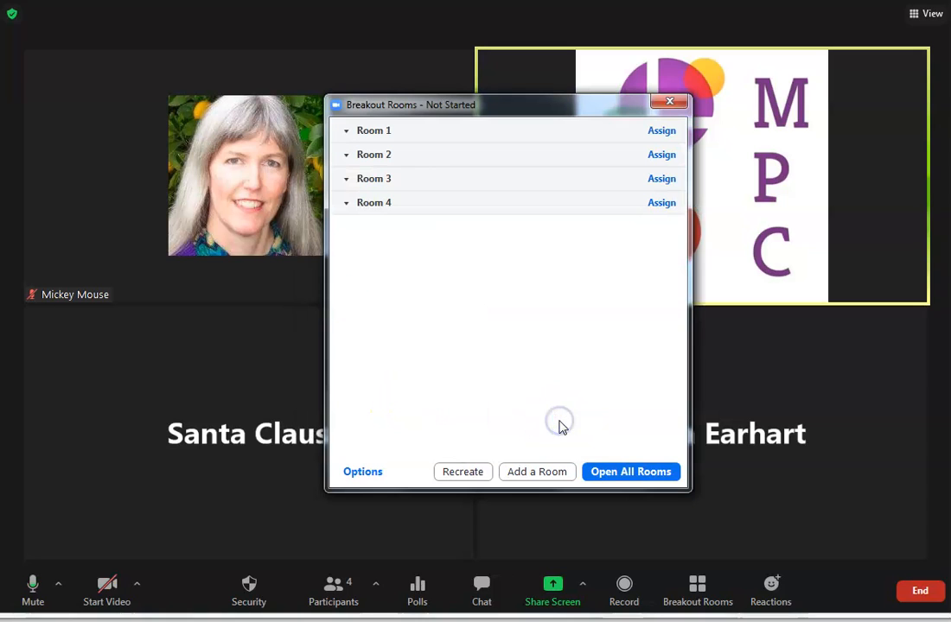
Step: Rename Room 1 as Politics and Room 2 as Gardening
mouse_move(373, 131)
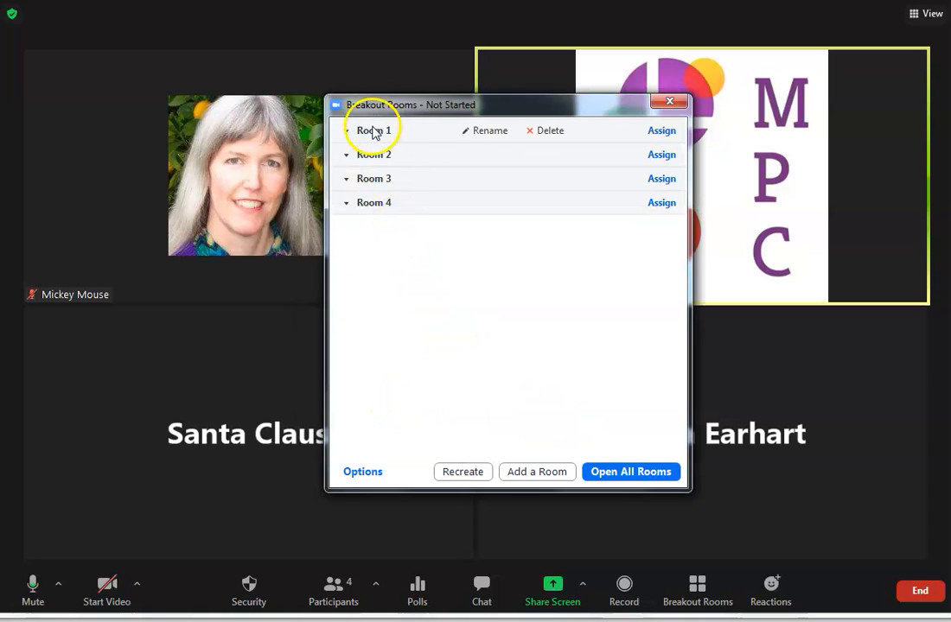
left_click(490, 131)
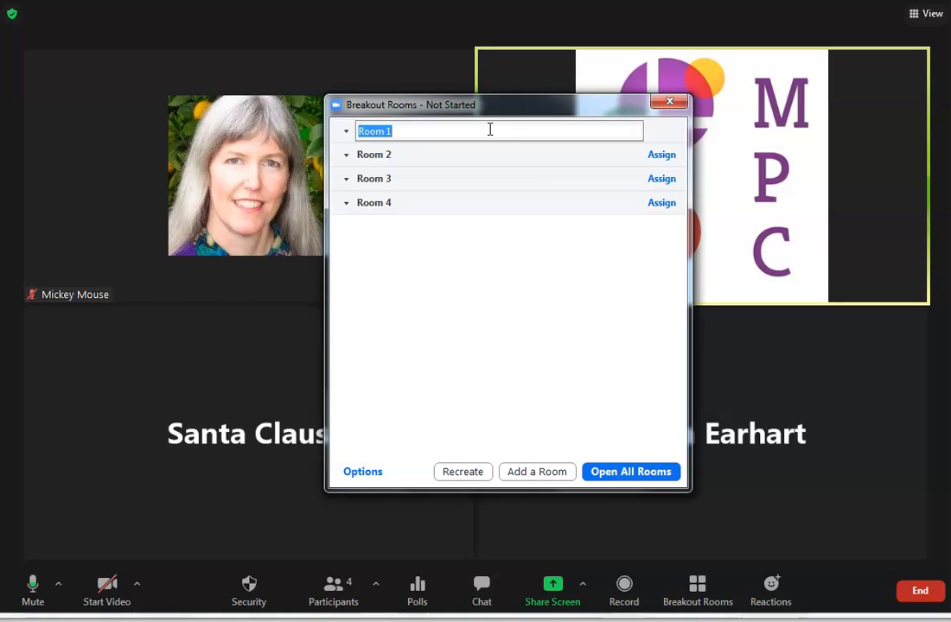
type("Politics")
left_click(471, 157)
left_click(474, 158)
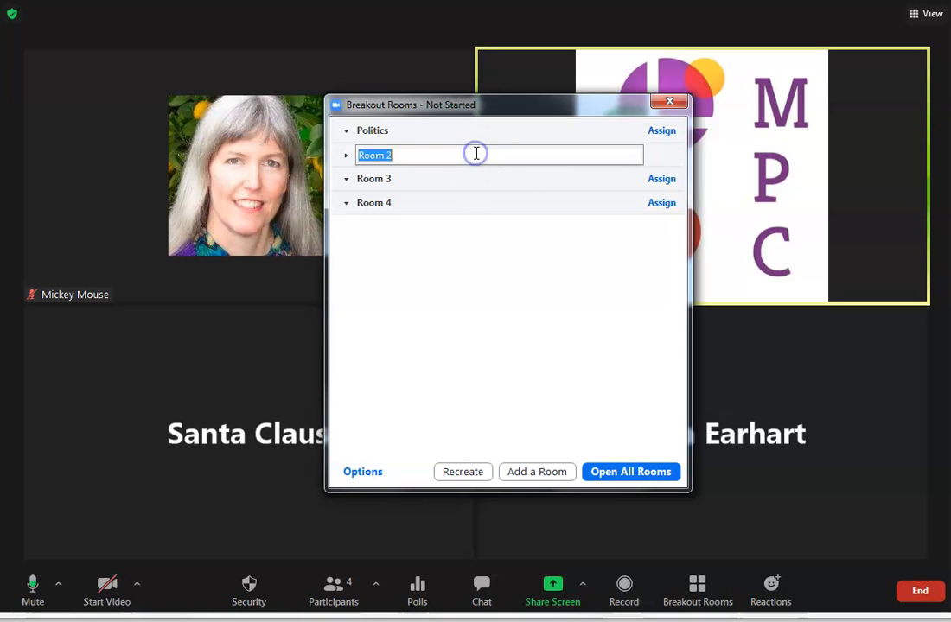
type("Gardening")
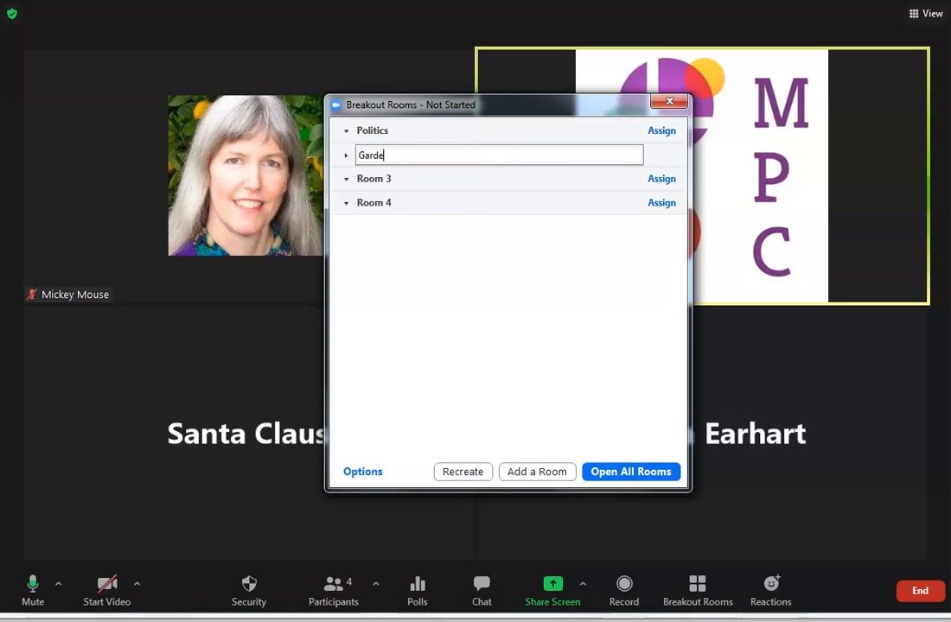
left_click(480, 232)
Step: Rename Room 3 as Home Project and Room 4 as Prayer
left_click(472, 184)
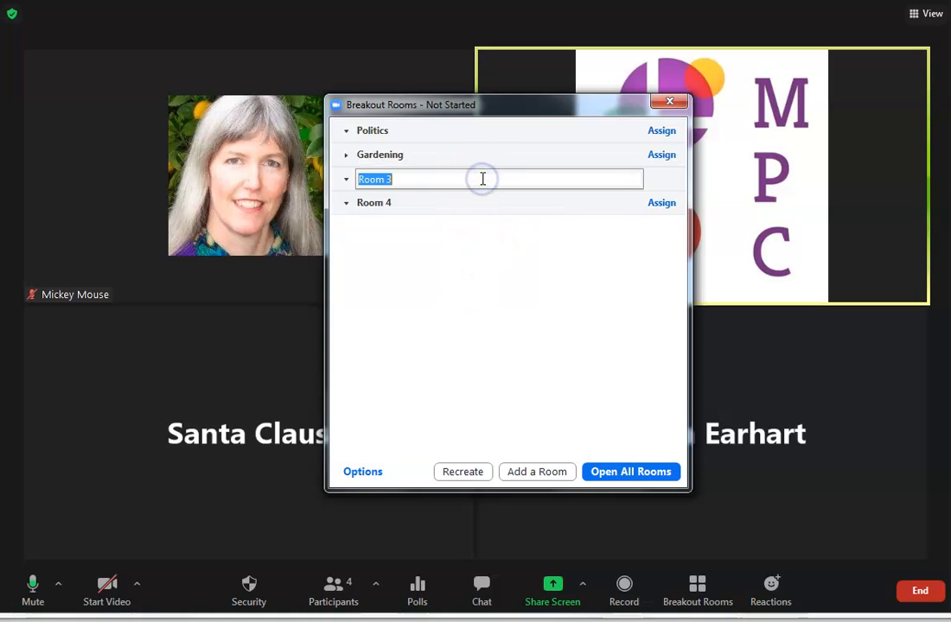
type("Home")
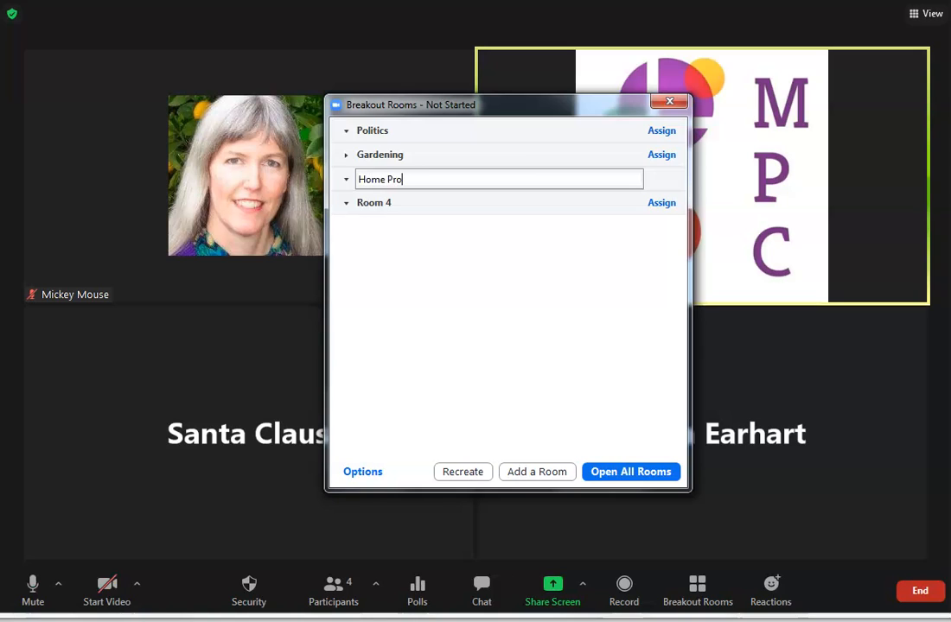
left_click(497, 240)
left_click(481, 206)
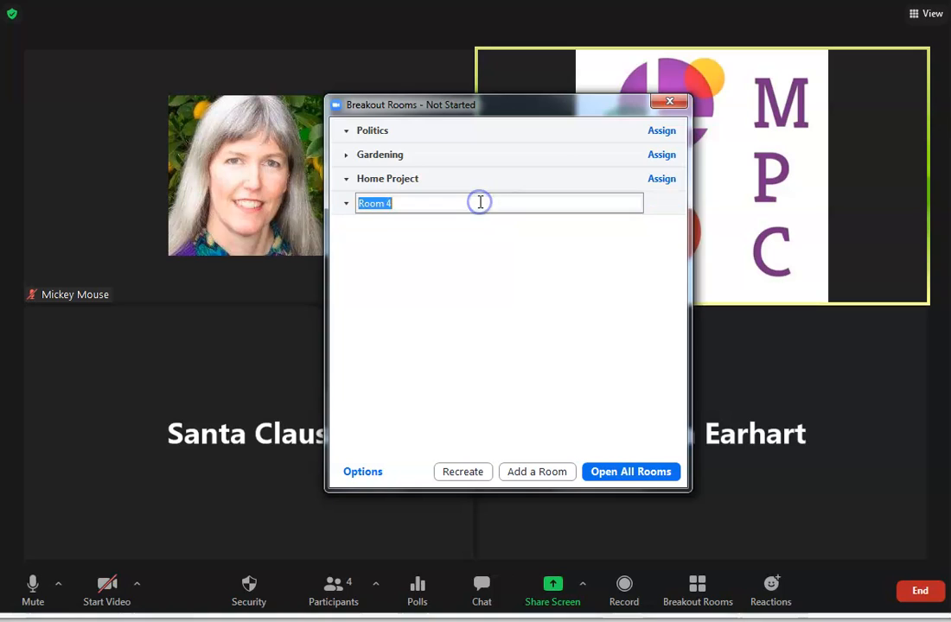
type("Prayer")
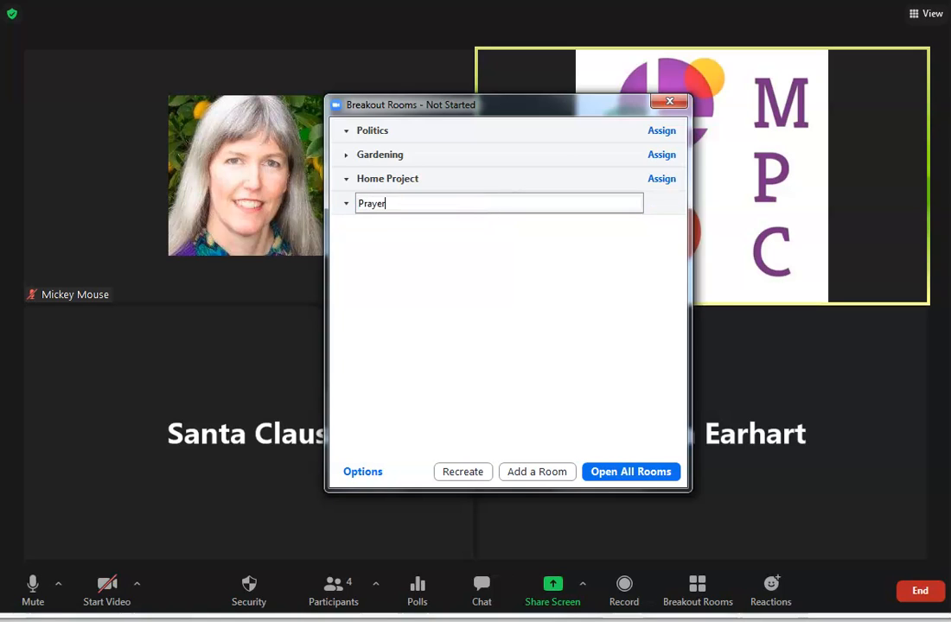
key("Return")
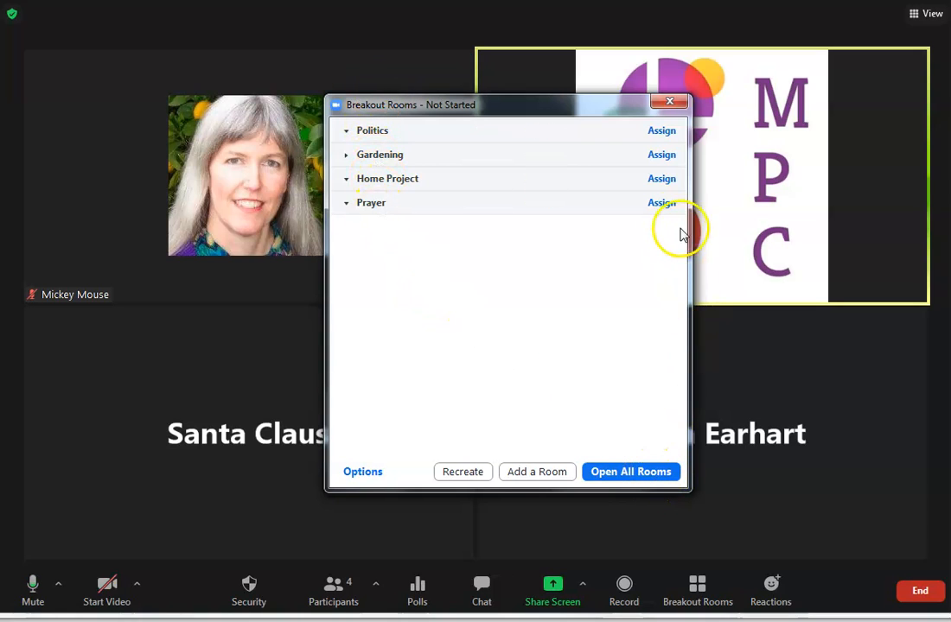
Step: Check which participants can be assigned to the Prayer room and open all the breakout rooms
left_click(658, 204)
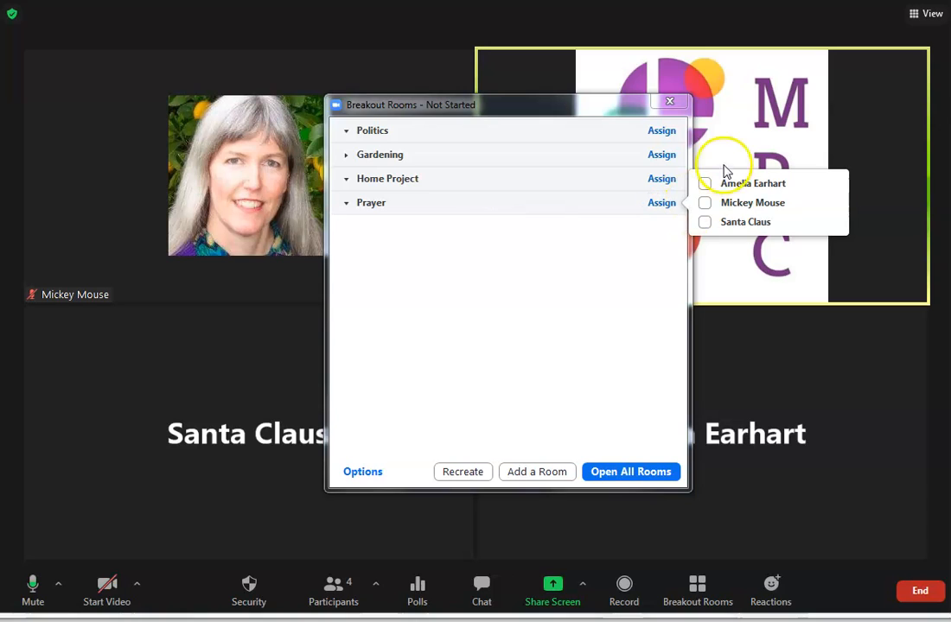
left_click(733, 203)
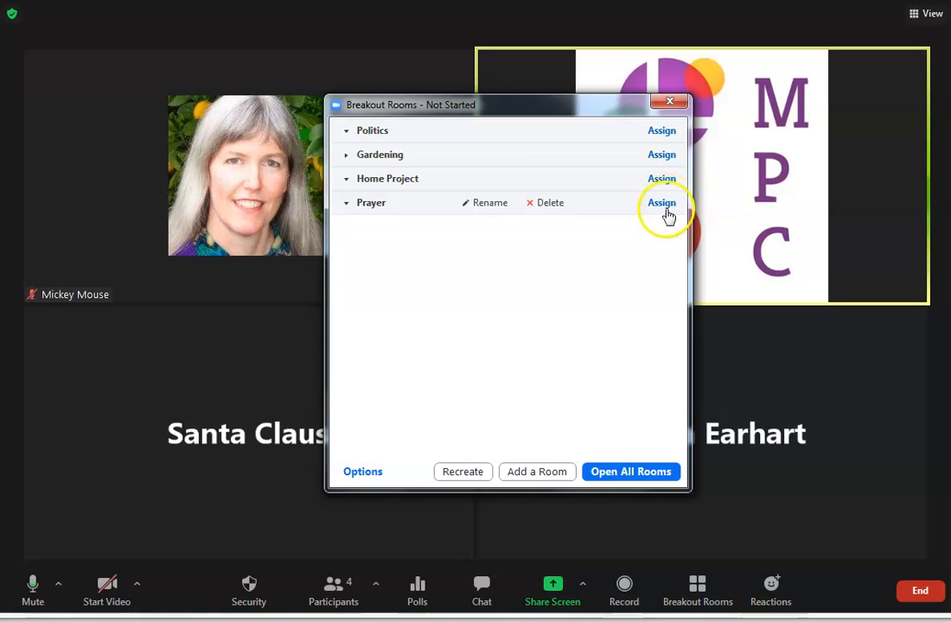
left_click(637, 474)
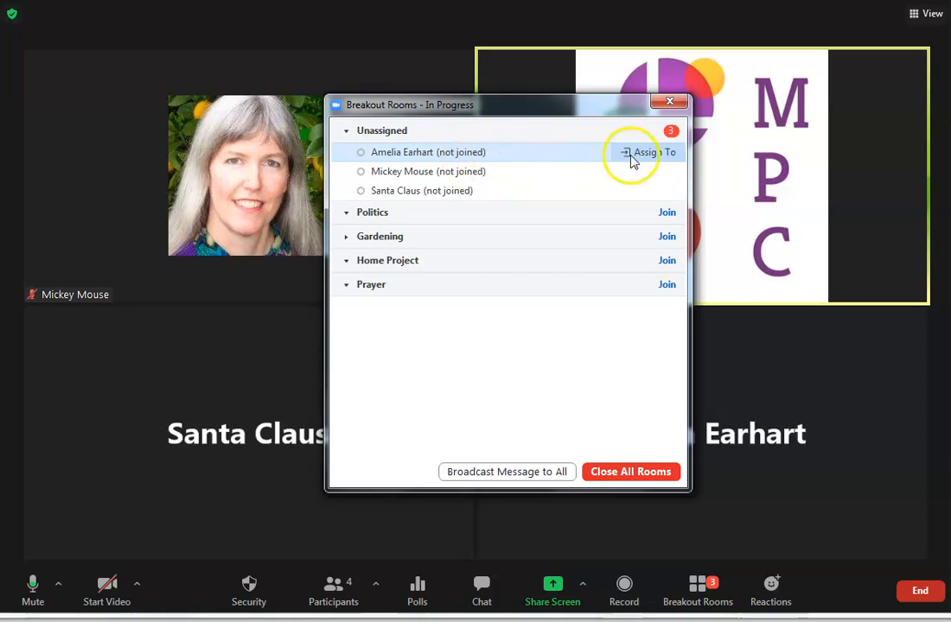
Step: Assign the unassigned Amelia Earhart to the Gardening room and expand that room's participant list
left_click(663, 158)
left_click(719, 144)
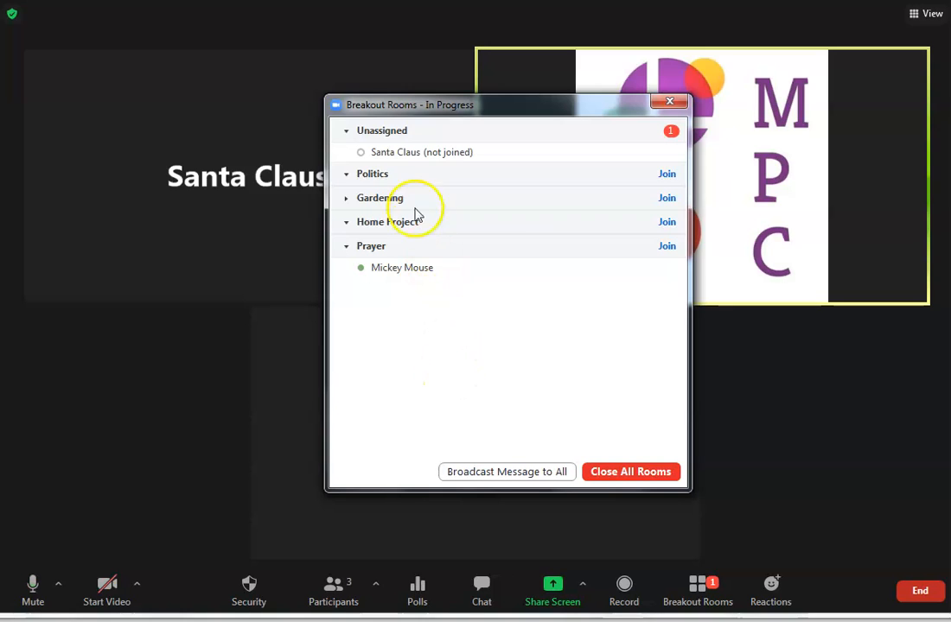
left_click(347, 174)
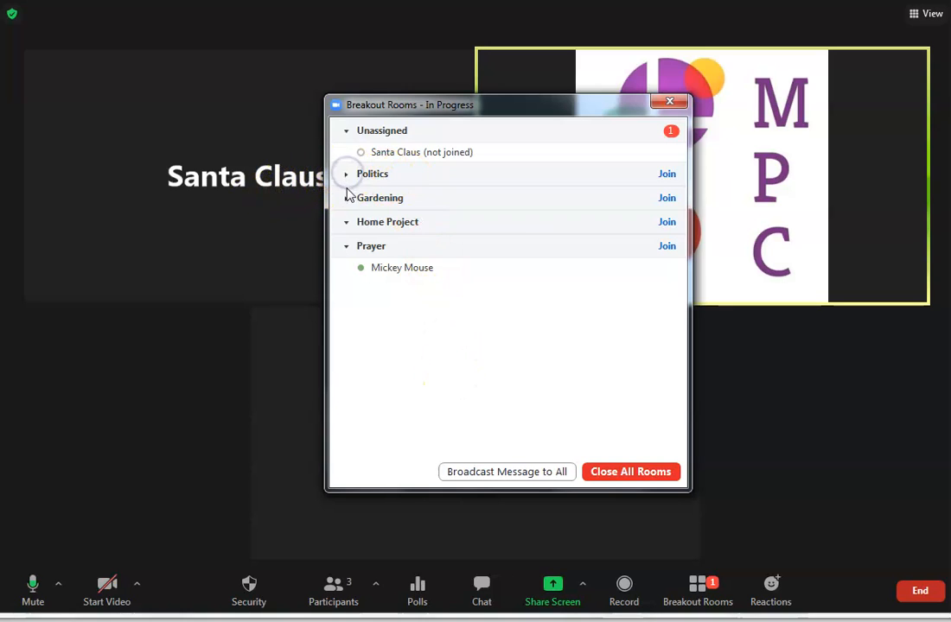
left_click(346, 197)
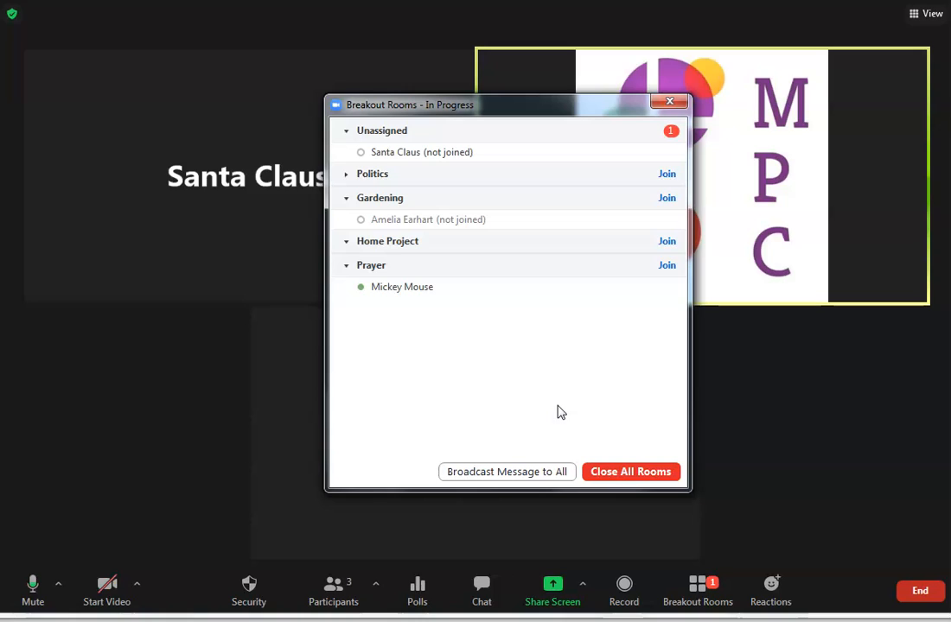
Step: Close all the breakout rooms
left_click(627, 474)
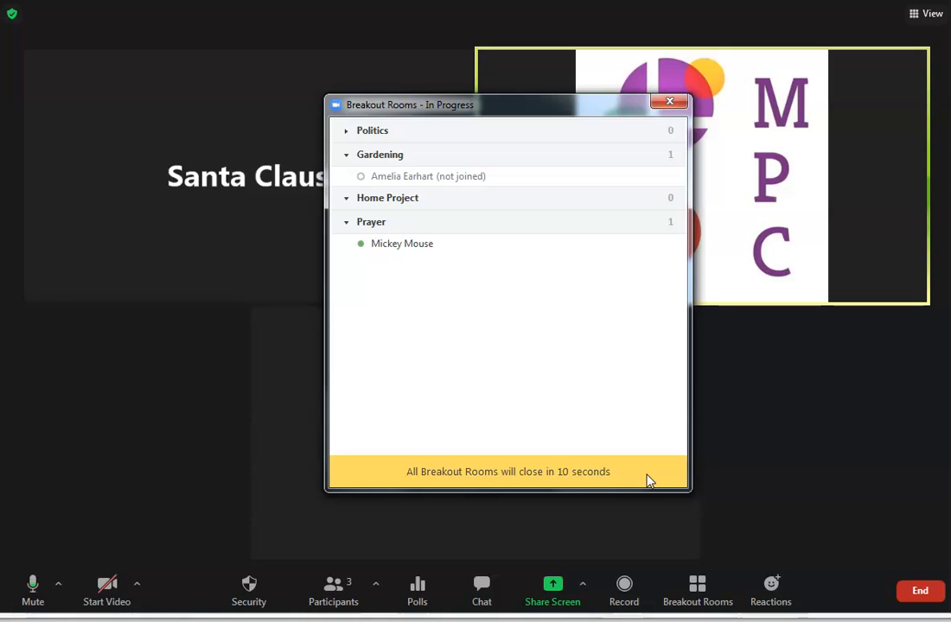
left_click(466, 176)
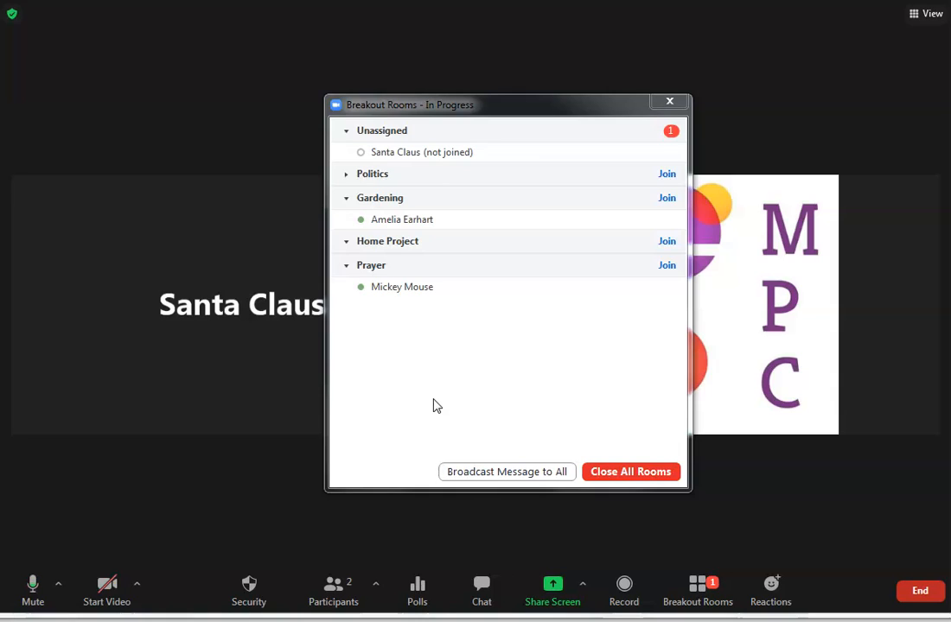
Step: Move Mickey Mouse from the Prayer room to the Gardening room while the rooms are in progress
mouse_move(462, 154)
mouse_move(466, 224)
mouse_move(469, 292)
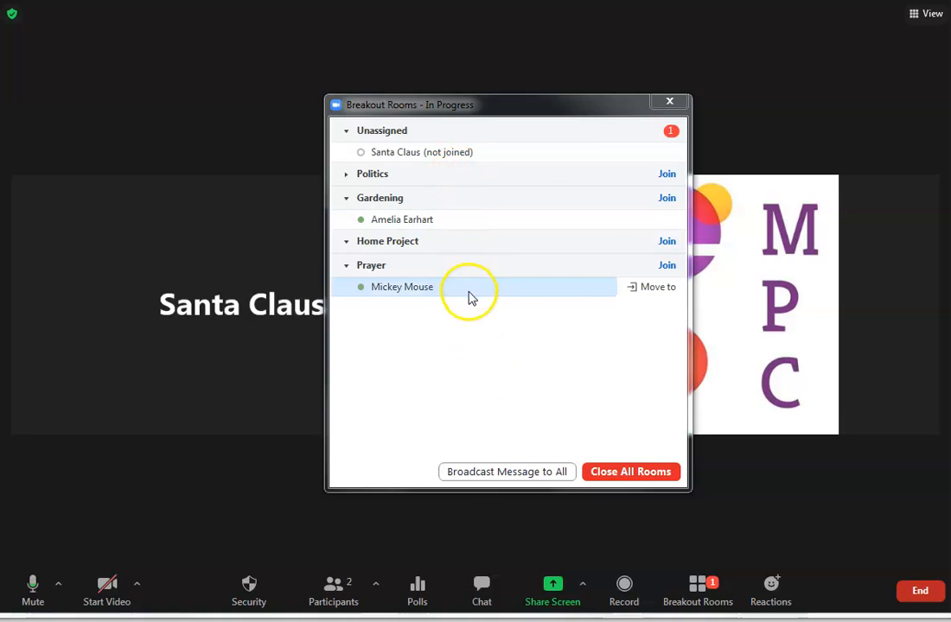
left_click(655, 290)
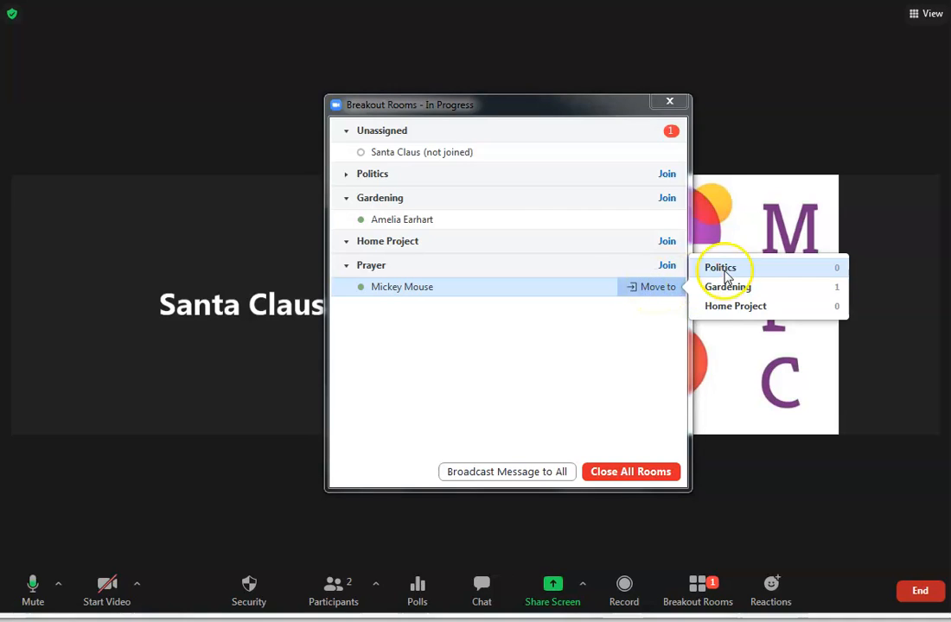
left_click(727, 285)
left_click(508, 385)
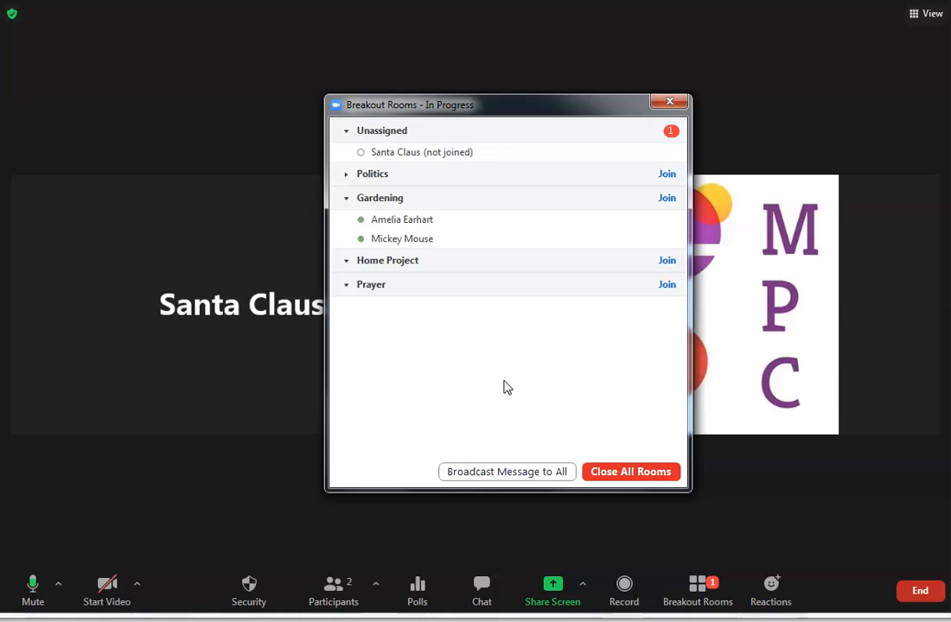
Step: Join the Gardening room as host and assign the unassigned Santa Claus to it from inside
left_click(667, 199)
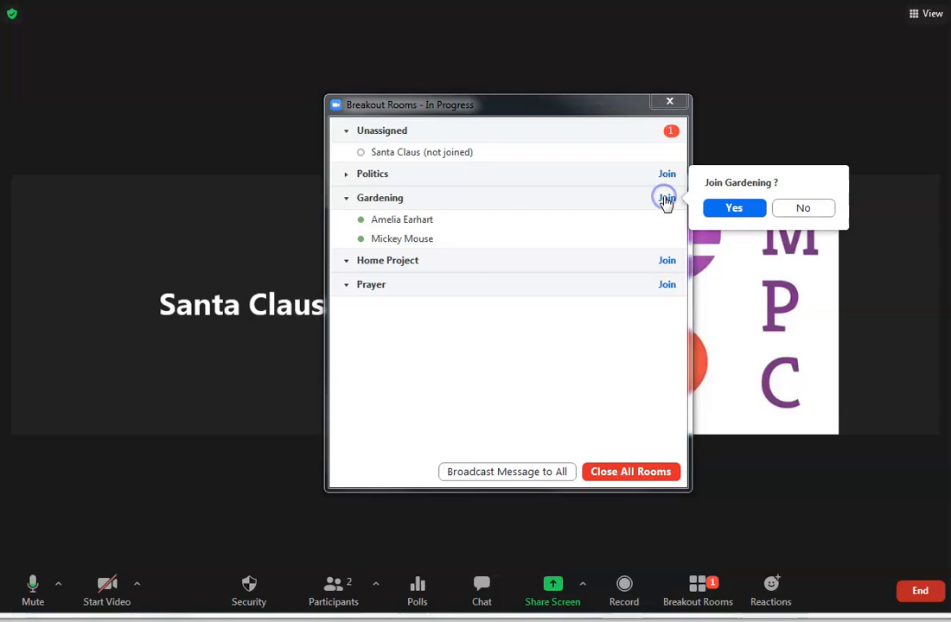
left_click(732, 210)
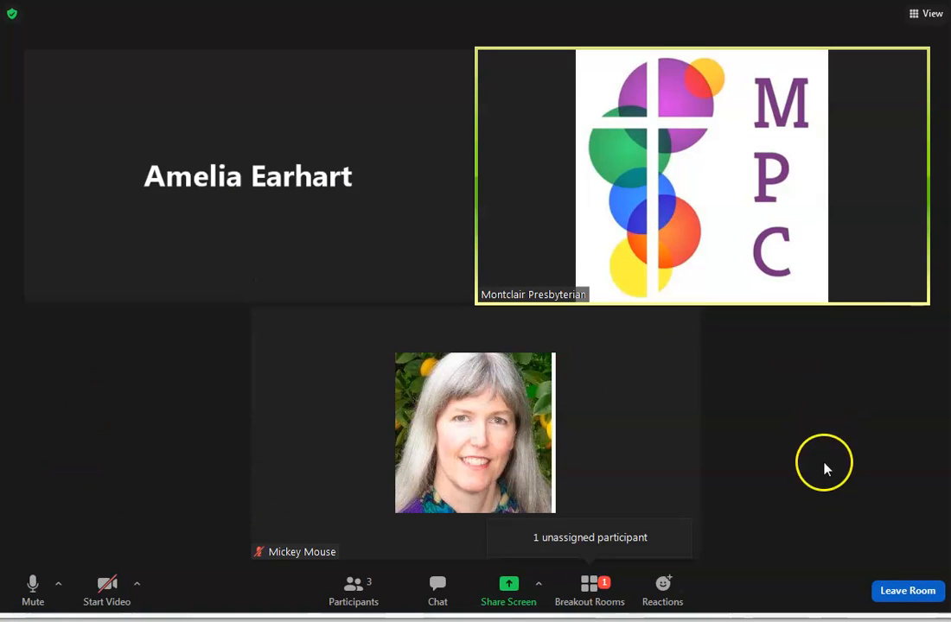
left_click(592, 590)
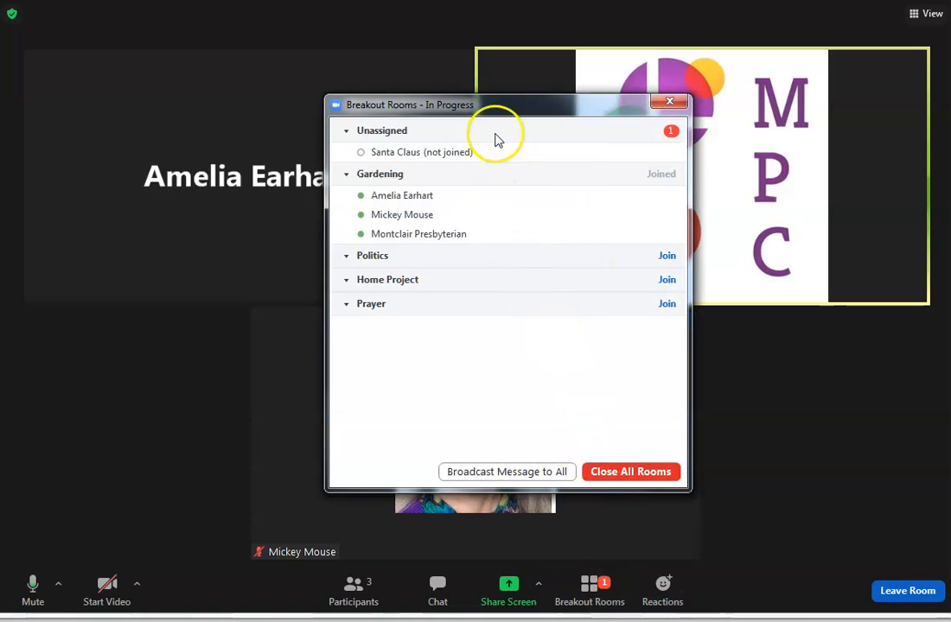
mouse_move(504, 157)
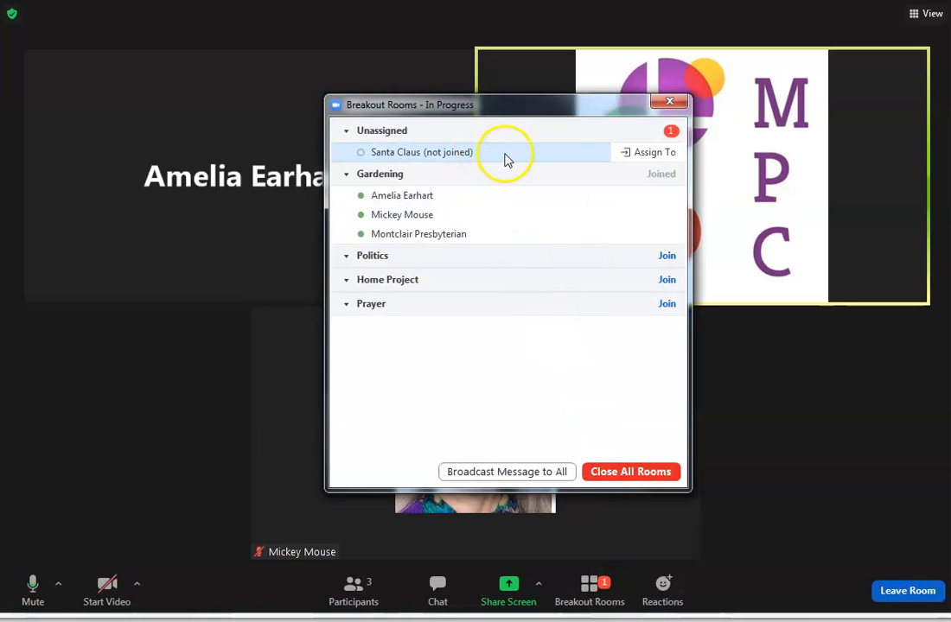
left_click(635, 154)
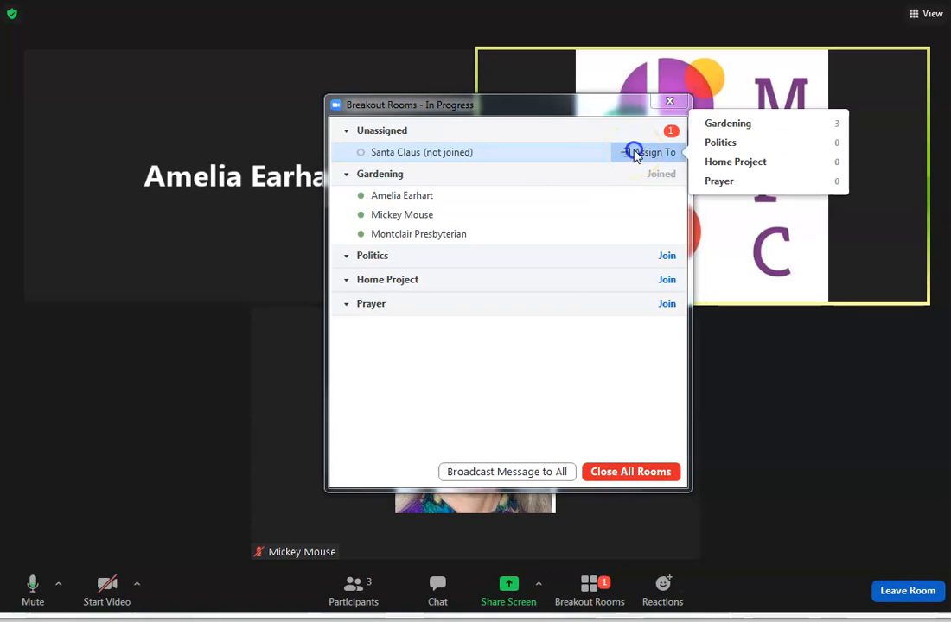
left_click(728, 126)
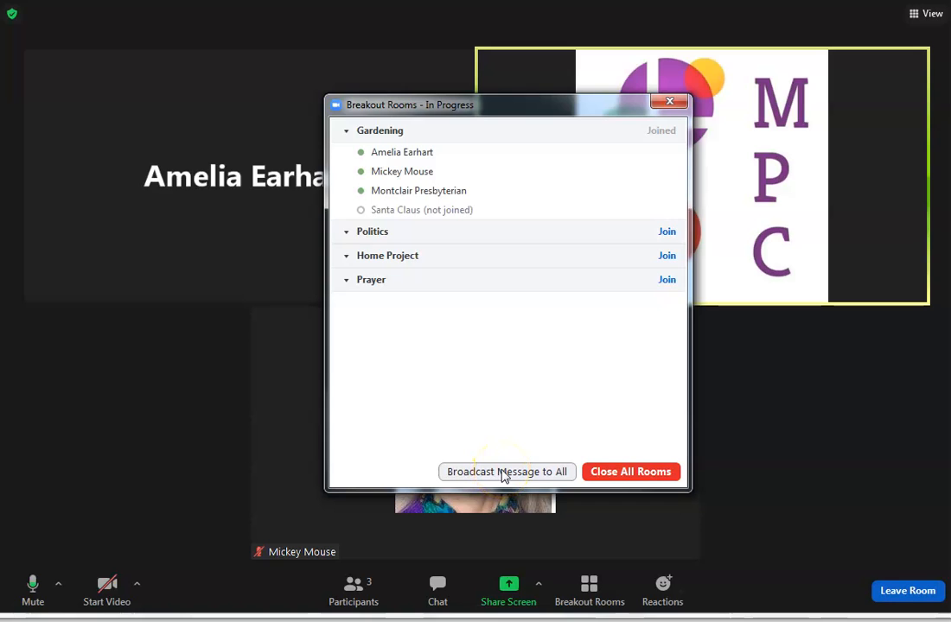
Step: Close the breakout rooms window and leave the Gardening room for the main session without leaving the meeting
left_click(668, 104)
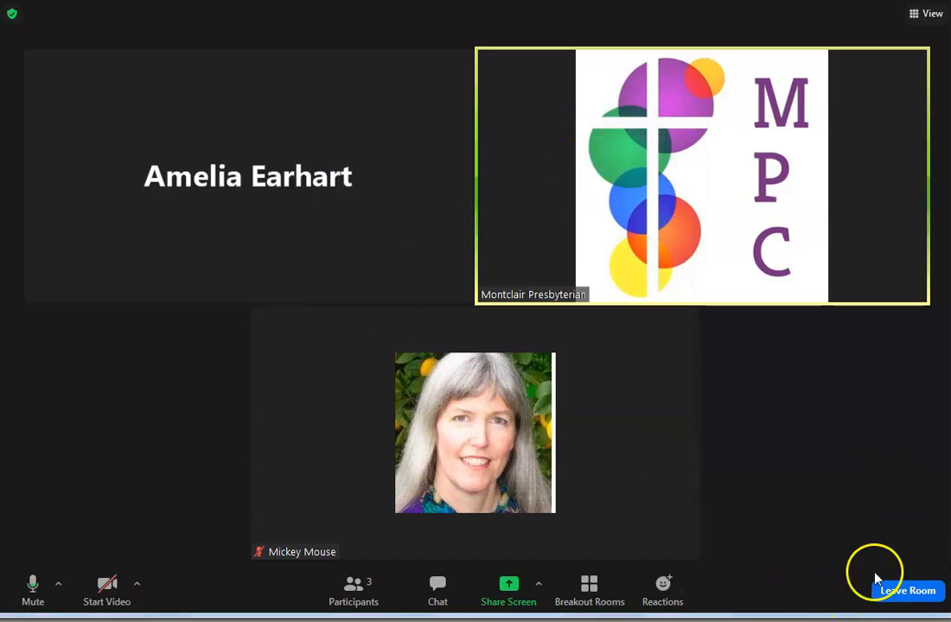
left_click(914, 595)
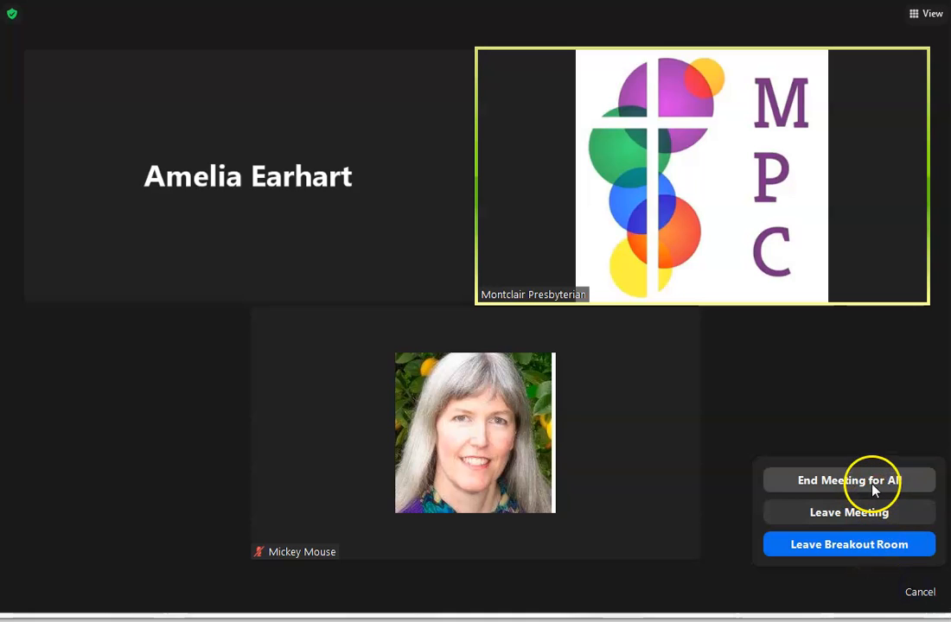
left_click(869, 550)
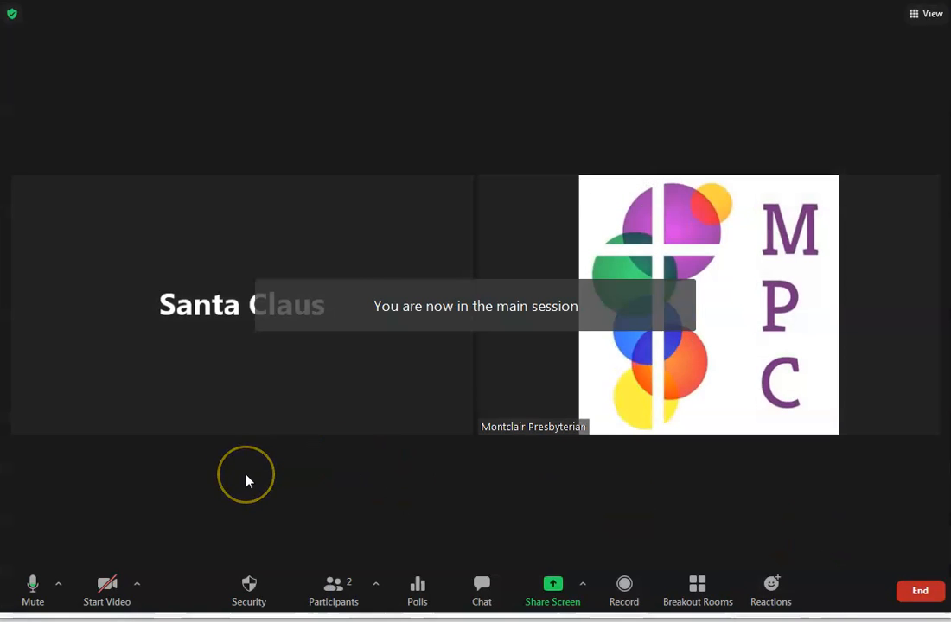
mouse_move(284, 443)
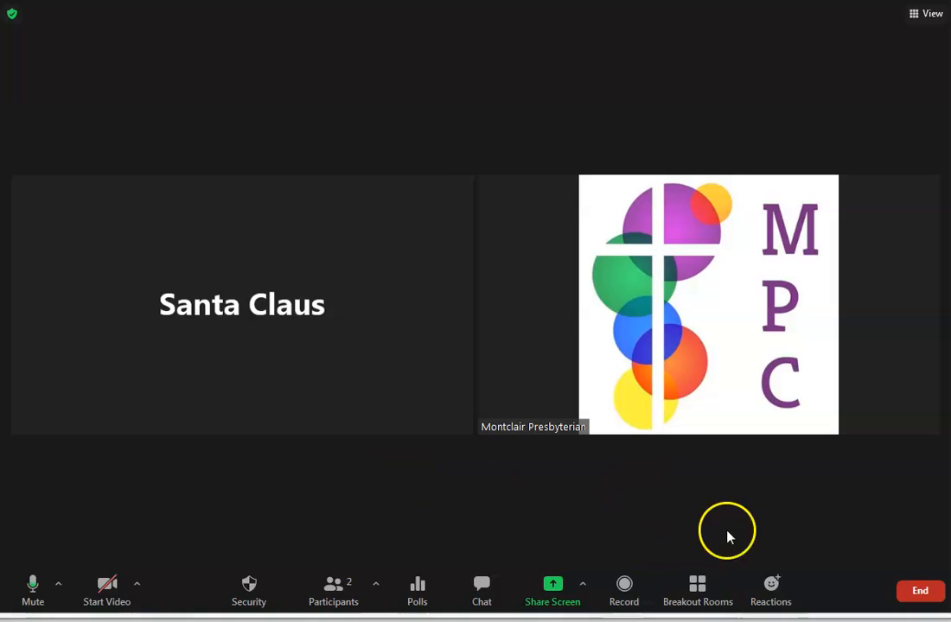
Step: Reopen the breakout rooms window and reposition it so the full room list and the host's video stay in view
left_click(697, 585)
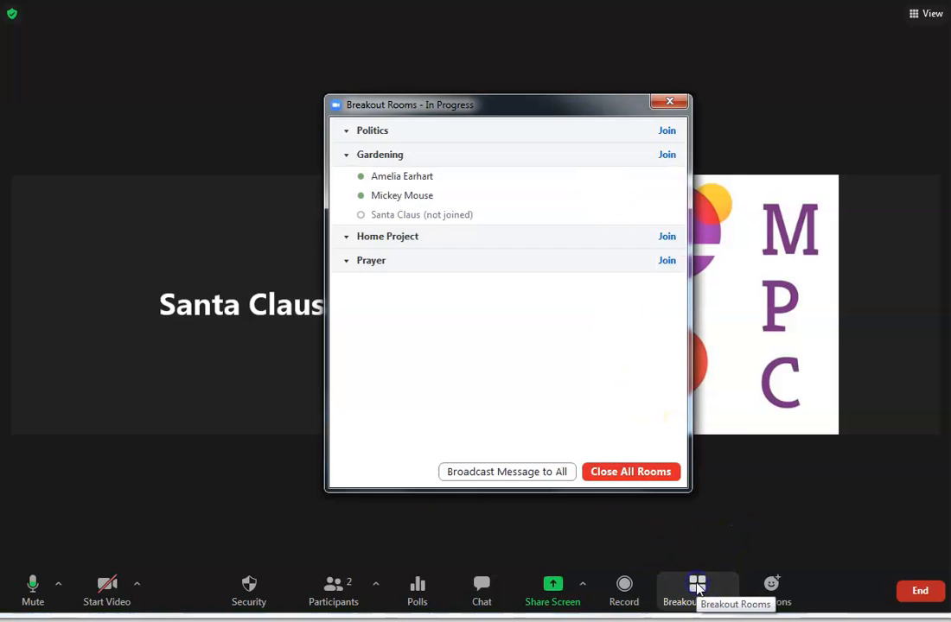
mouse_move(574, 218)
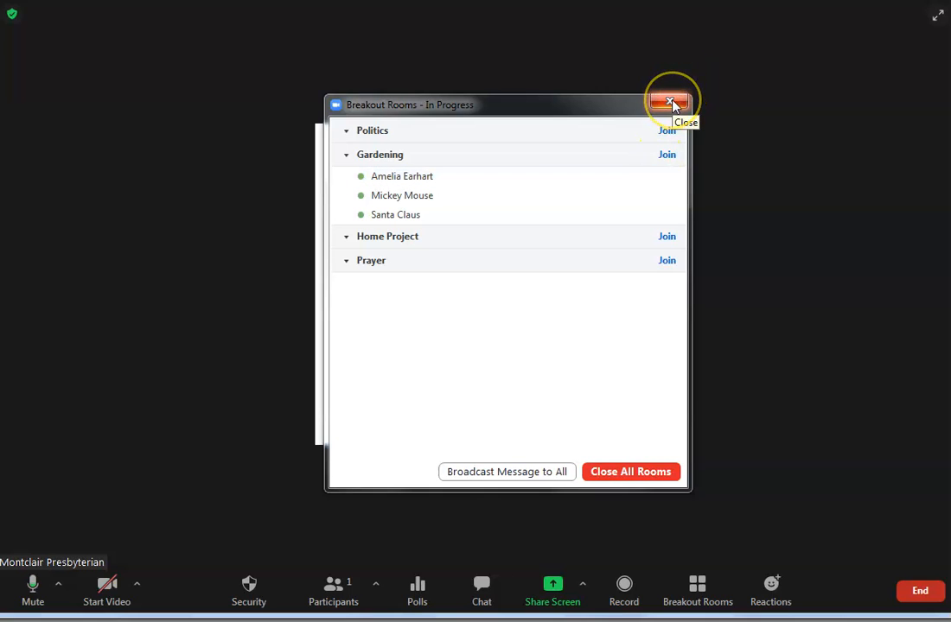
left_click_drag(489, 102, 38, 128)
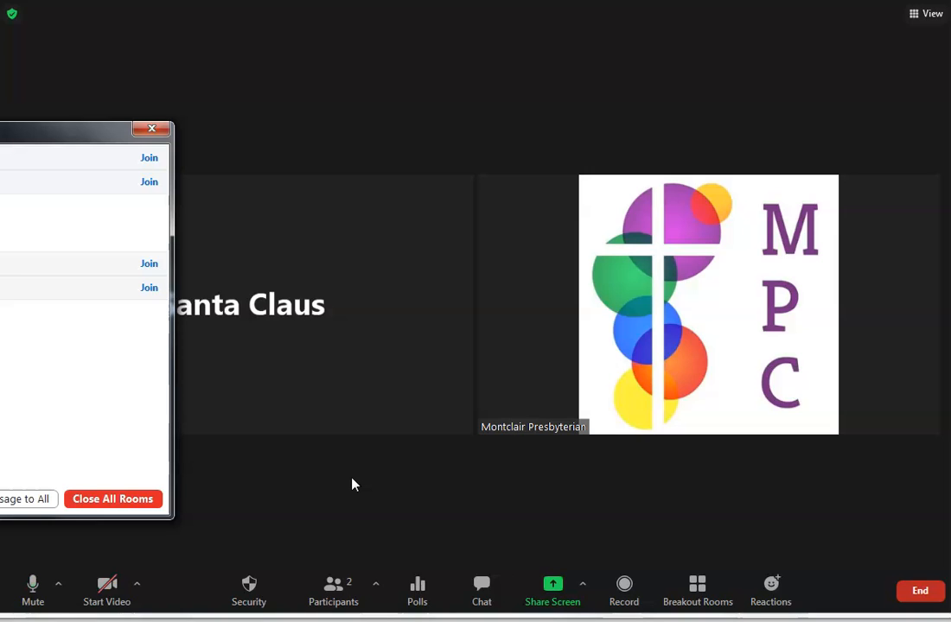
left_click_drag(5, 135, 196, 41)
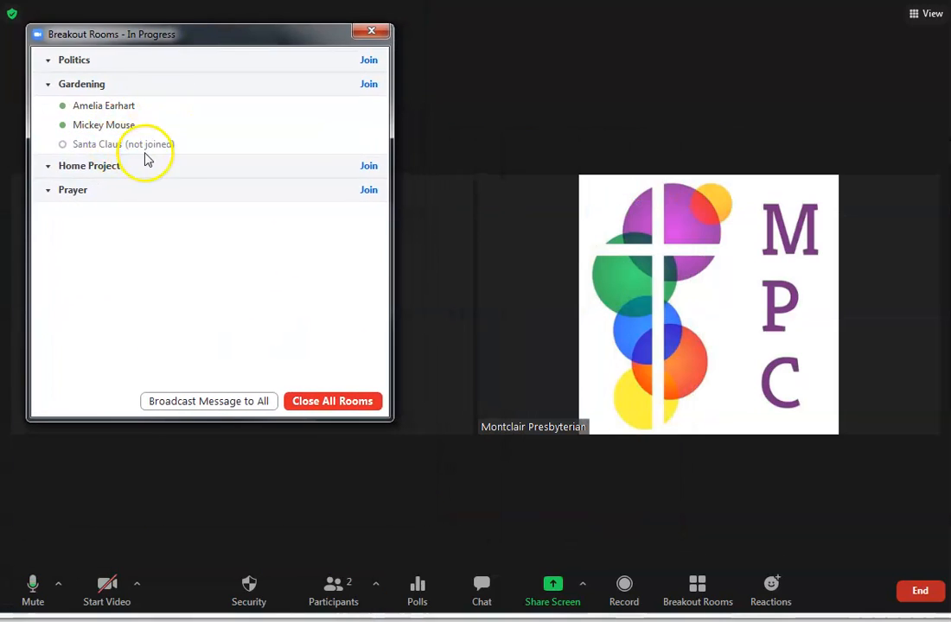
mouse_move(143, 149)
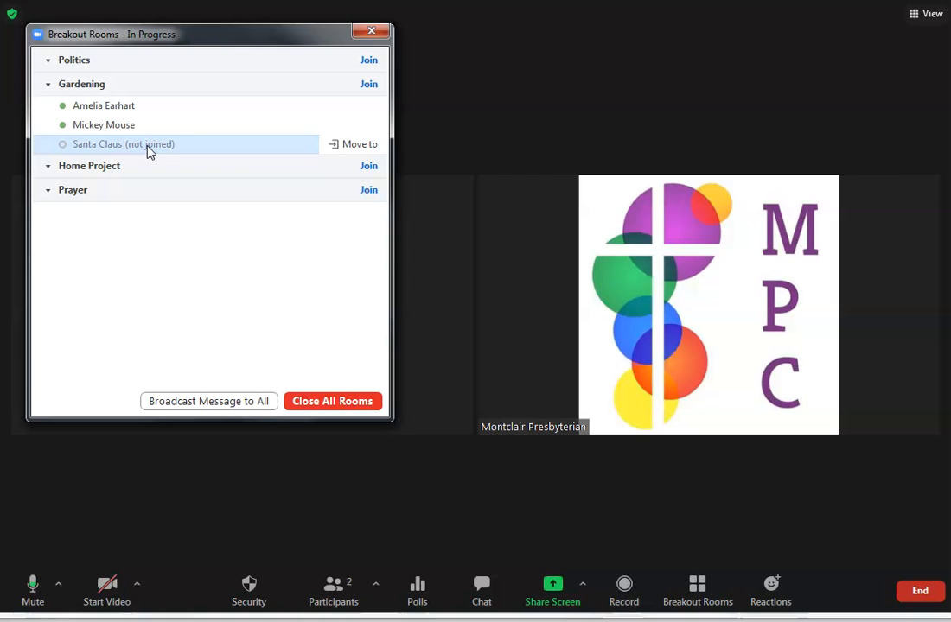
Step: Join the Gardening room as host, open the breakout rooms window, and move it clear of the participants' videos
left_click(247, 400)
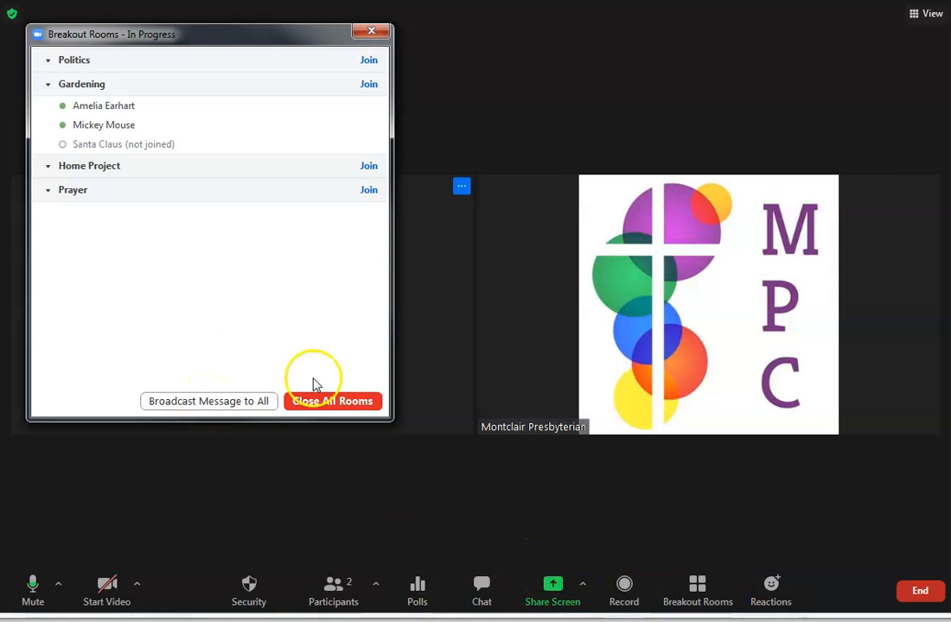
left_click(368, 86)
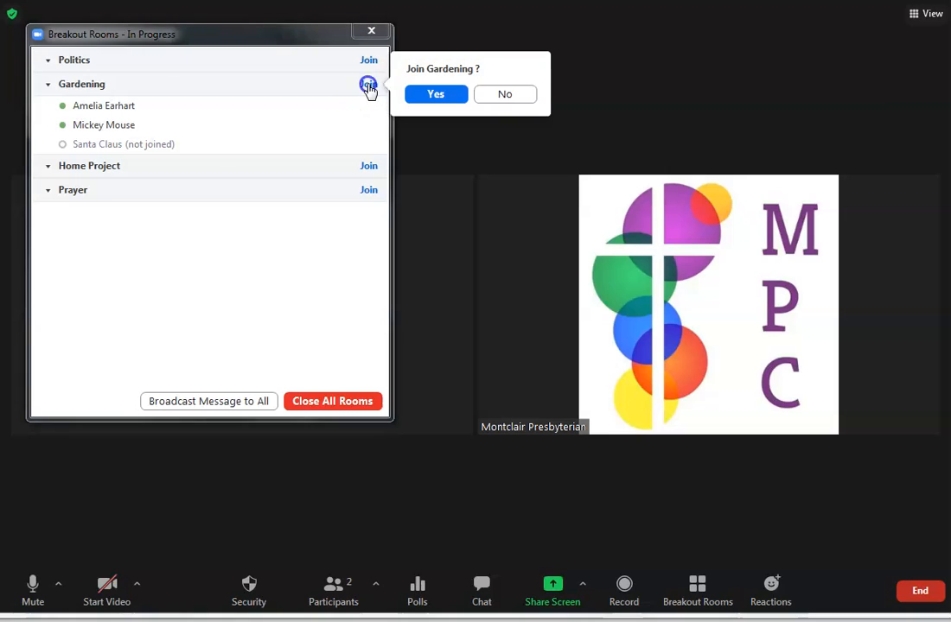
left_click(434, 96)
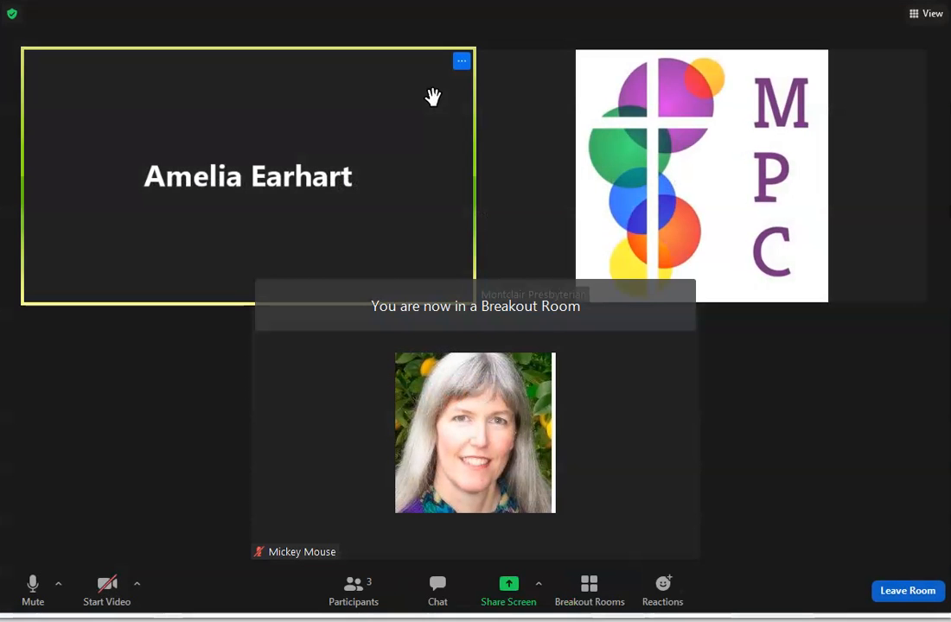
left_click(589, 588)
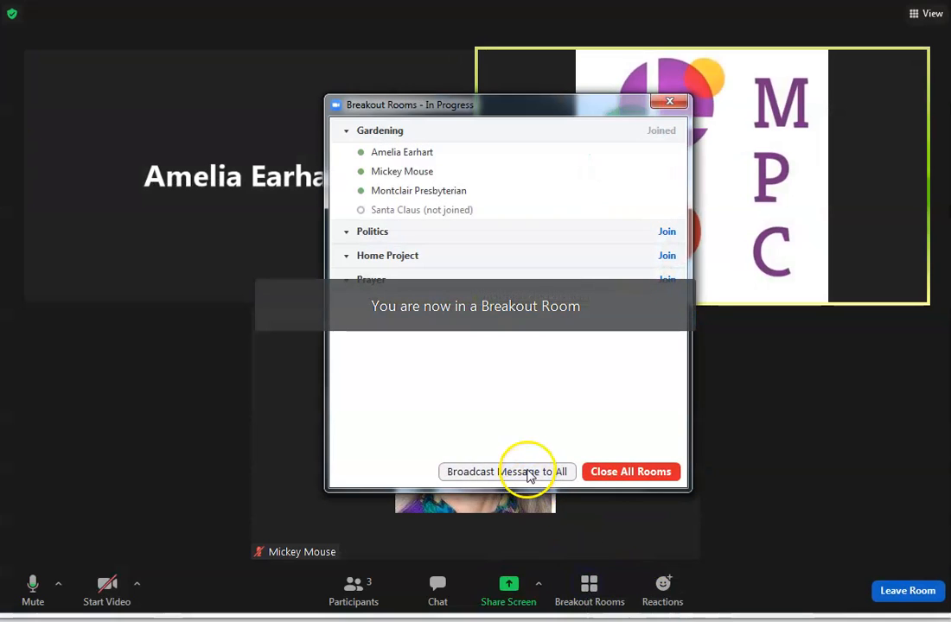
left_click_drag(569, 107, 823, 221)
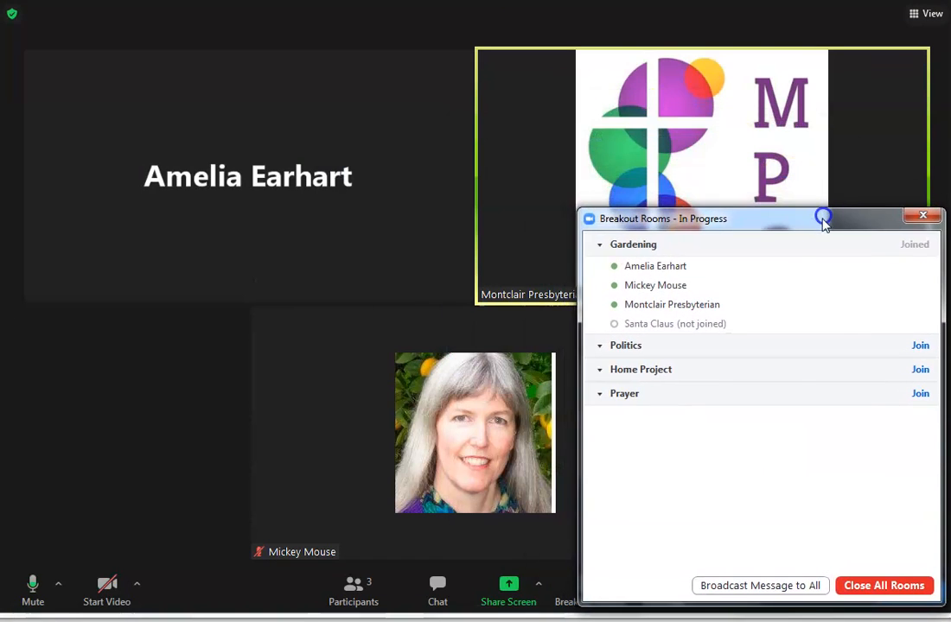
Step: Broadcast the message "New Topic: Discuss paint colors!" to all breakout rooms
left_click(763, 587)
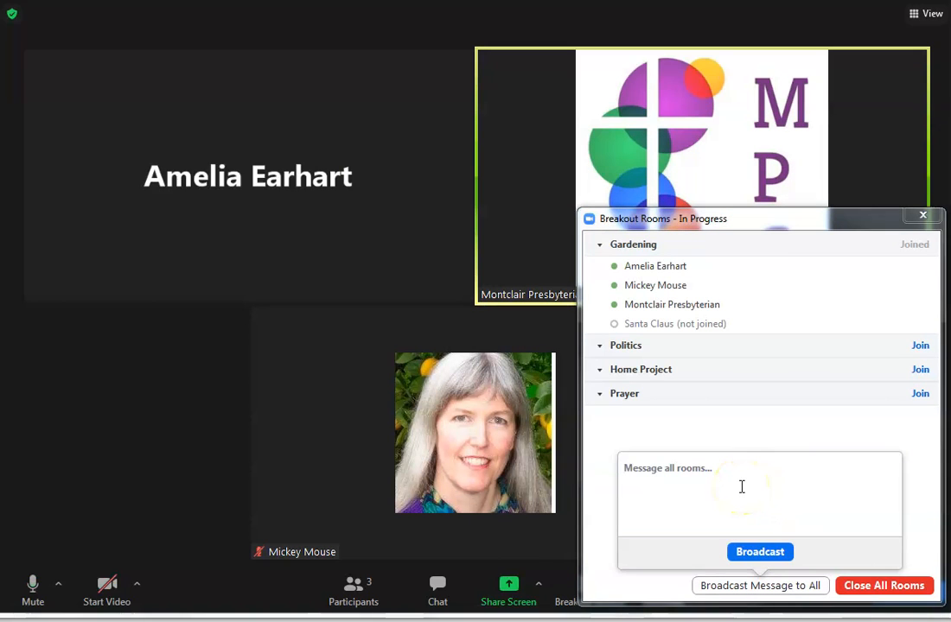
type("Ne")
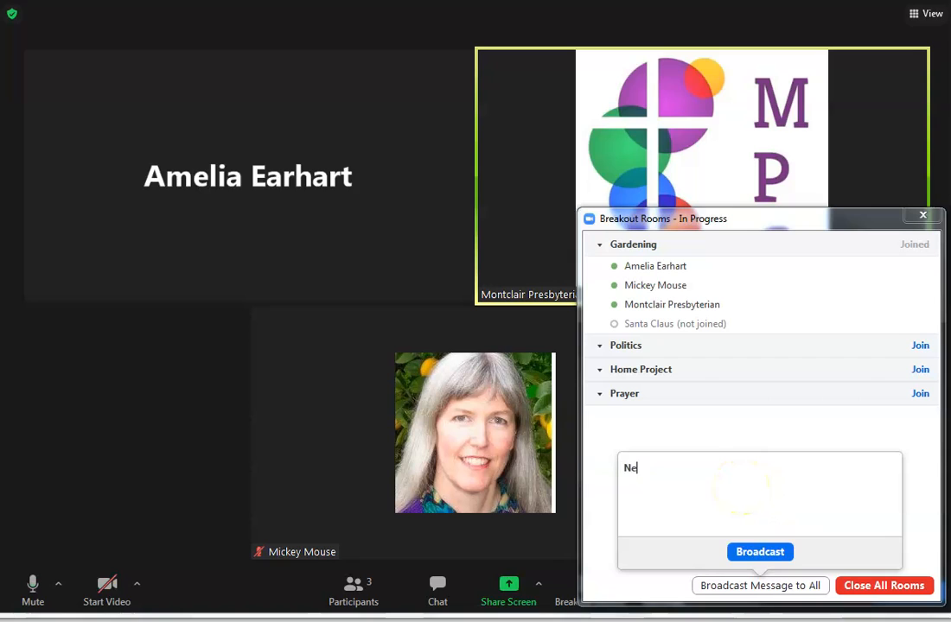
type("w Topic:  Discuss paint colors!")
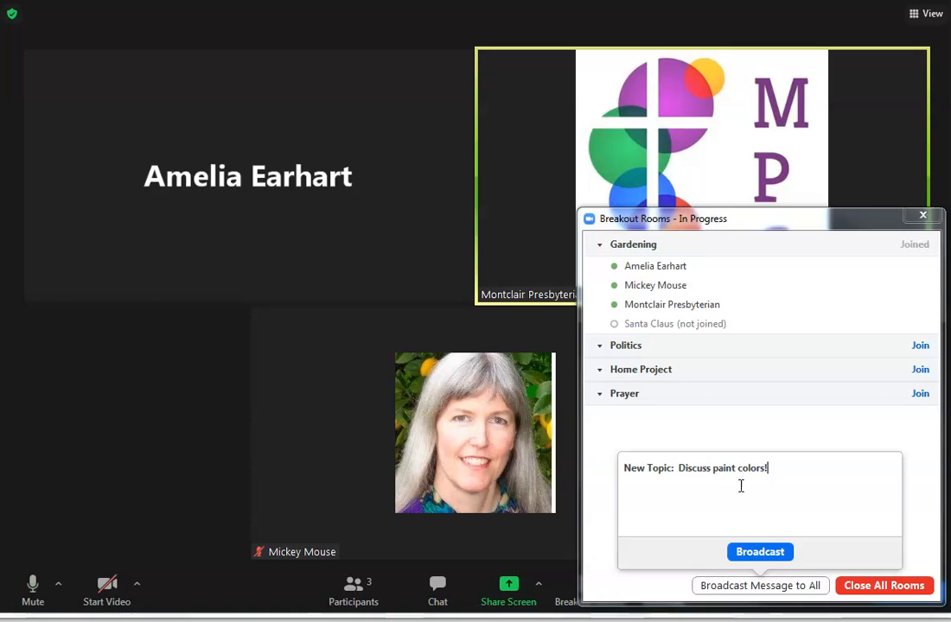
left_click(757, 551)
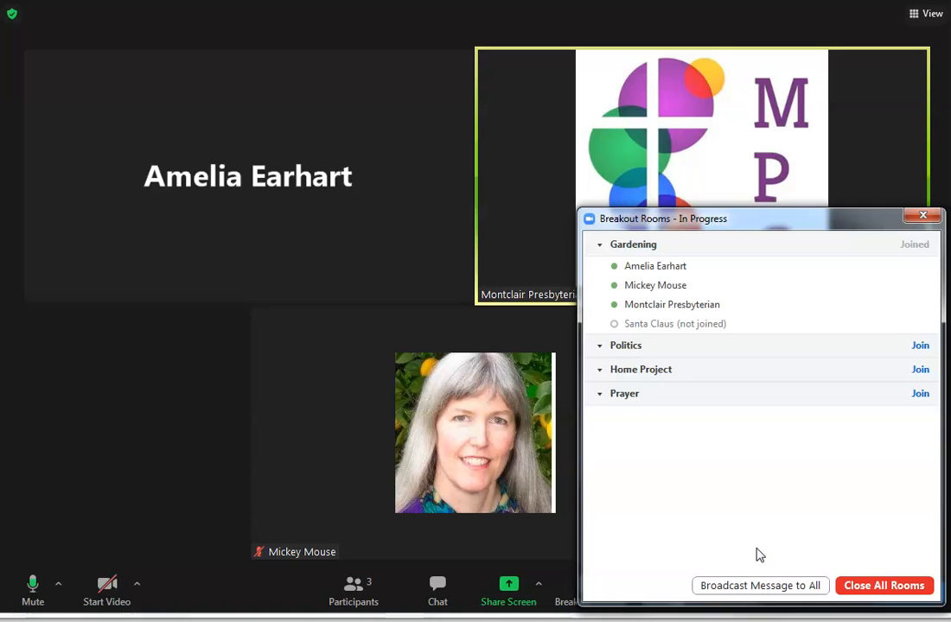
Step: Broadcast "Rooms will close in 3 minutes make sure everyone has shared" to all rooms and close the breakout rooms window
left_click(761, 591)
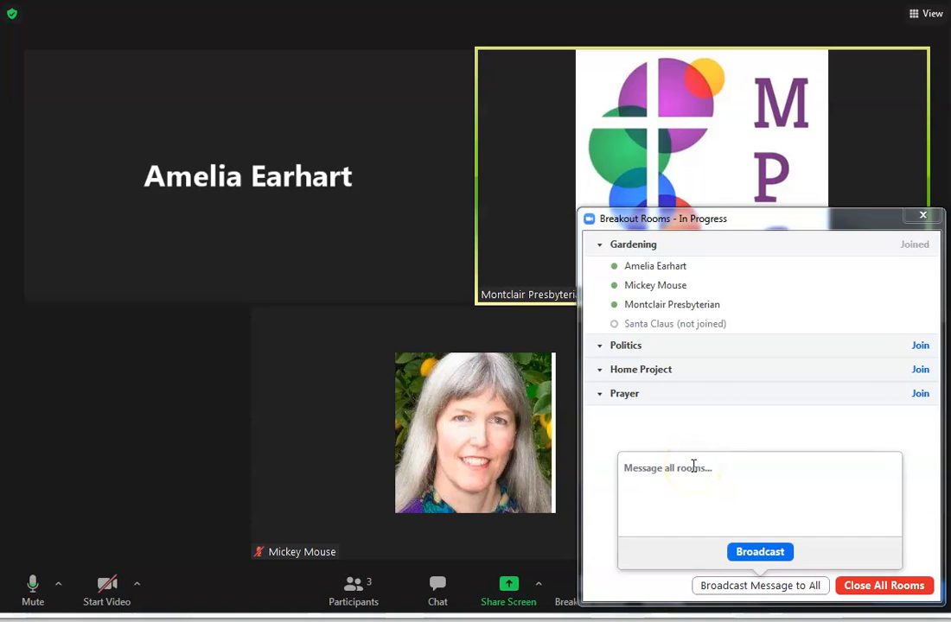
type("Roo")
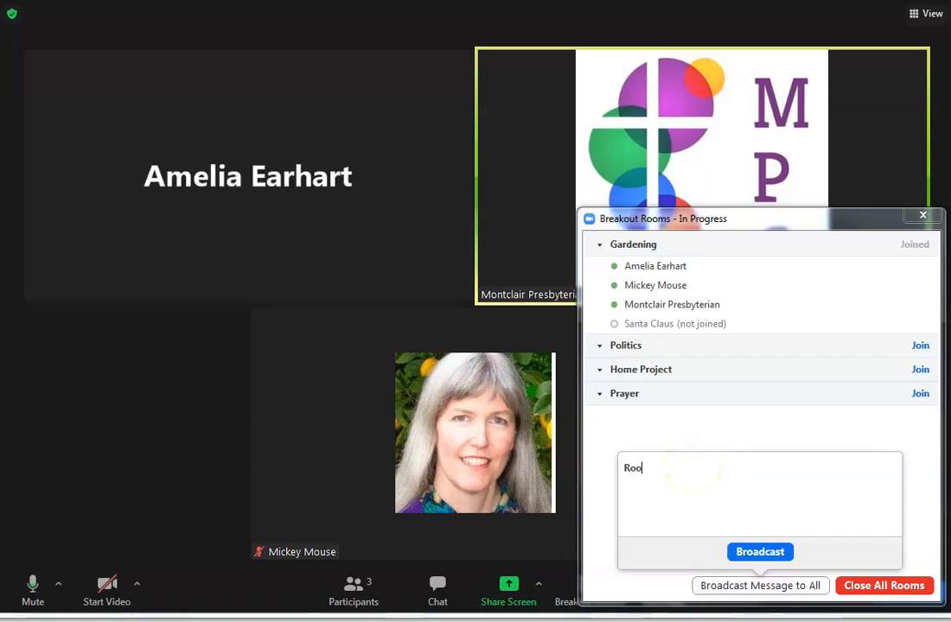
type("m  will close in 3 minutes make us")
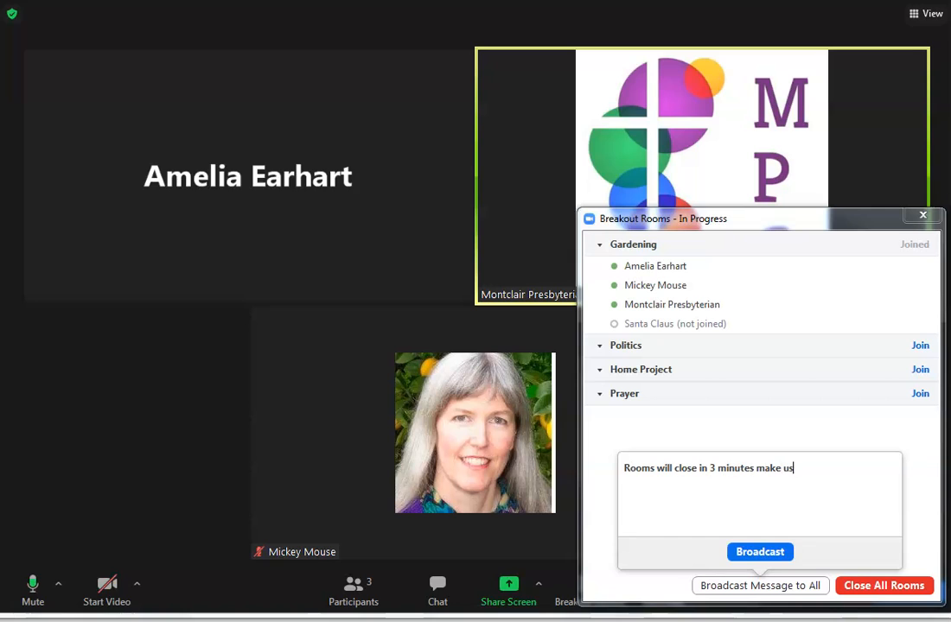
key("BackSpace")
key("BackSpace")
type("sure everyone has shared")
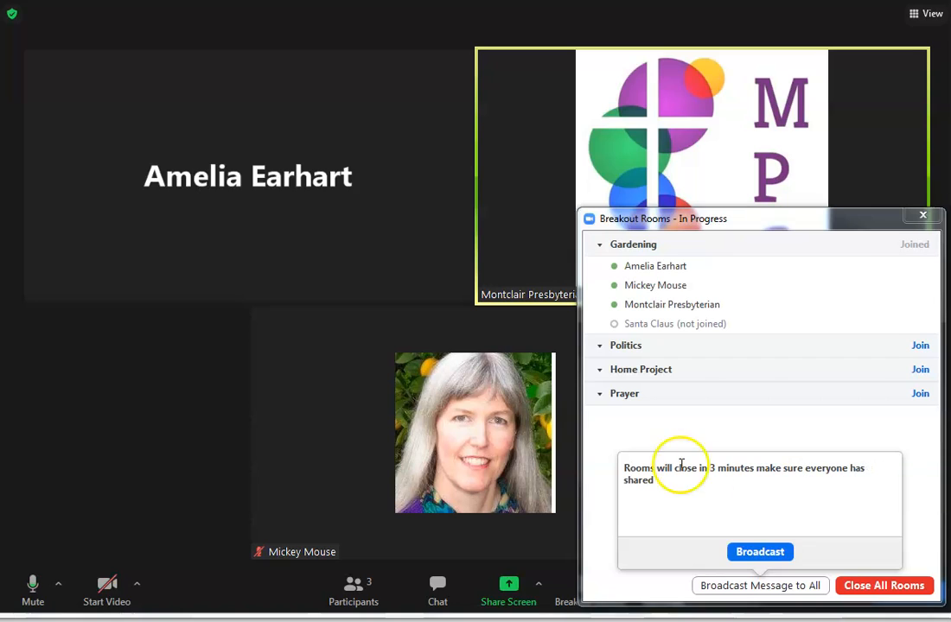
left_click(759, 553)
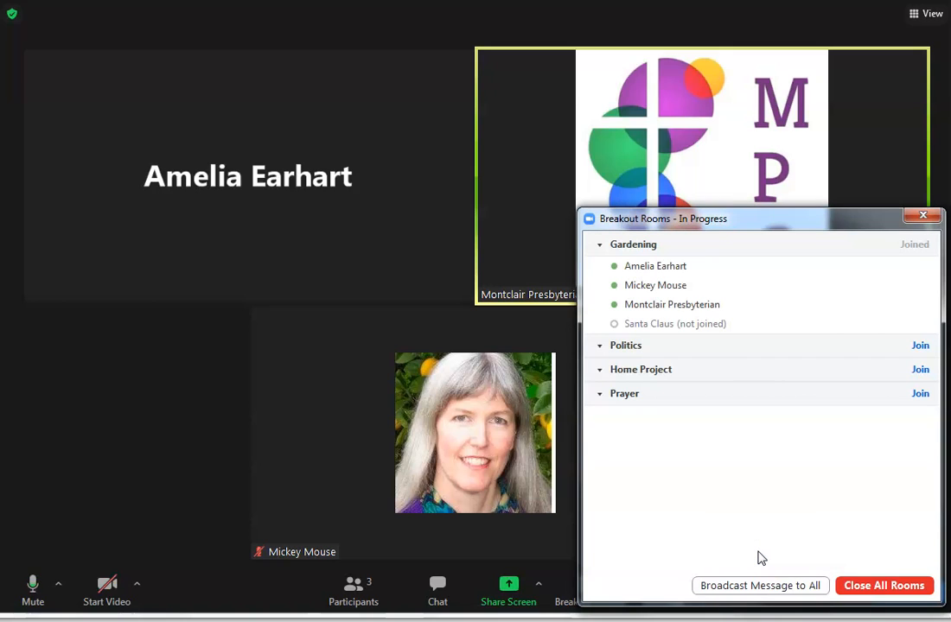
left_click(923, 215)
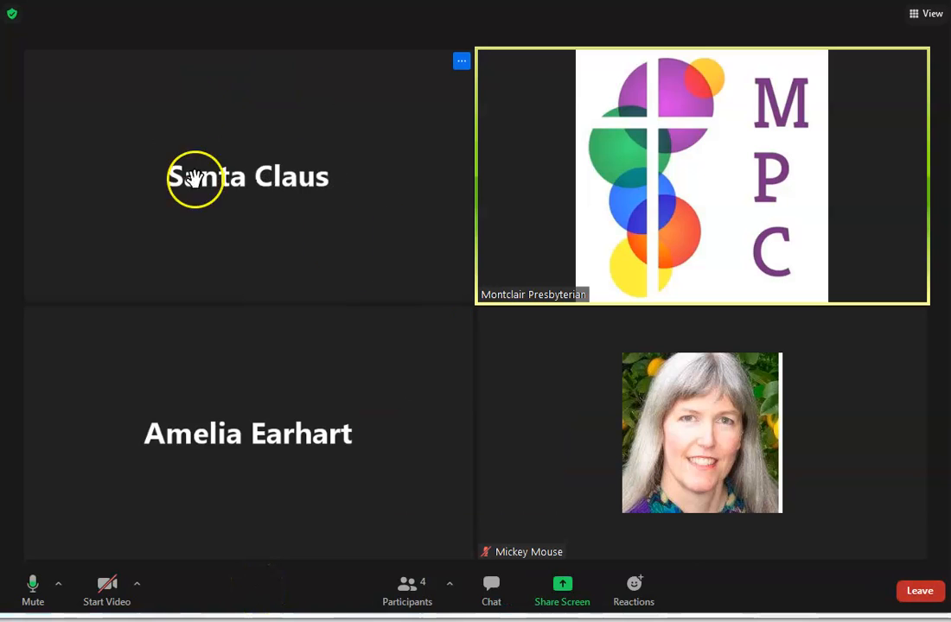
Step: In the participant's view, postpone the host's invitation to join the Gardening breakout room
mouse_move(835, 190)
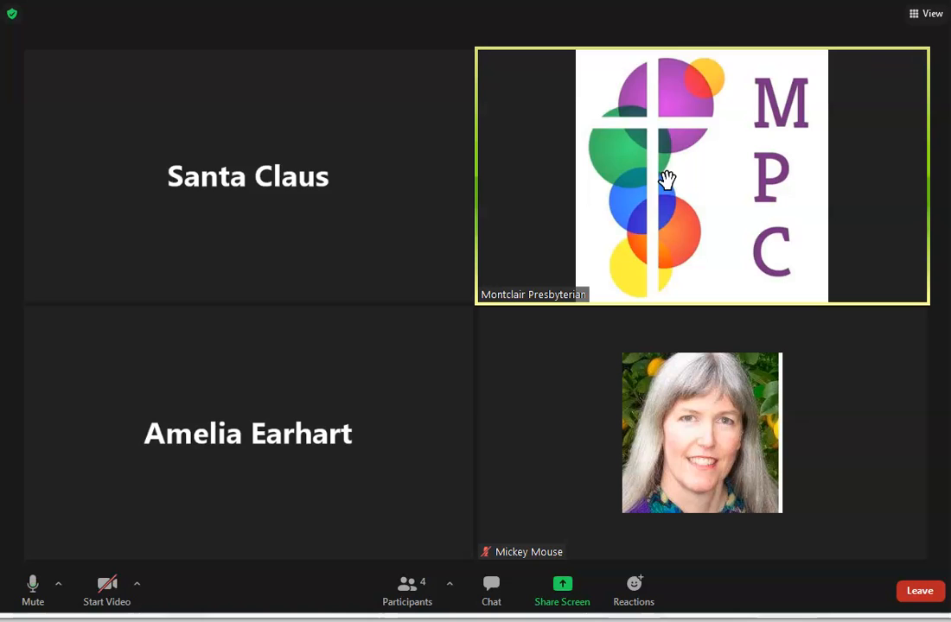
mouse_move(721, 189)
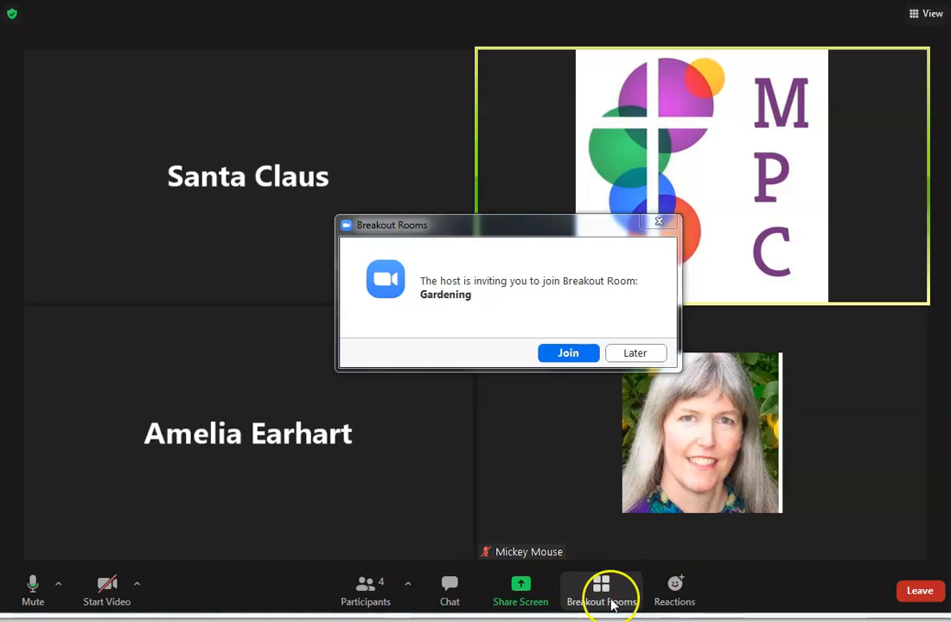
left_click(641, 354)
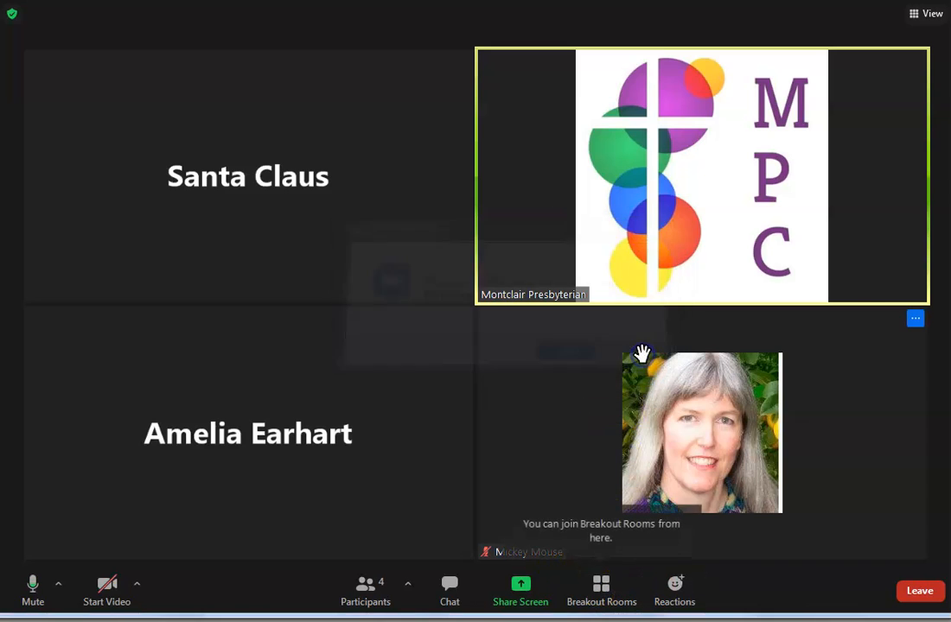
Step: Open the participant's breakout room assignment, dismiss and reopen it, and join the Gardening room from there
left_click(603, 588)
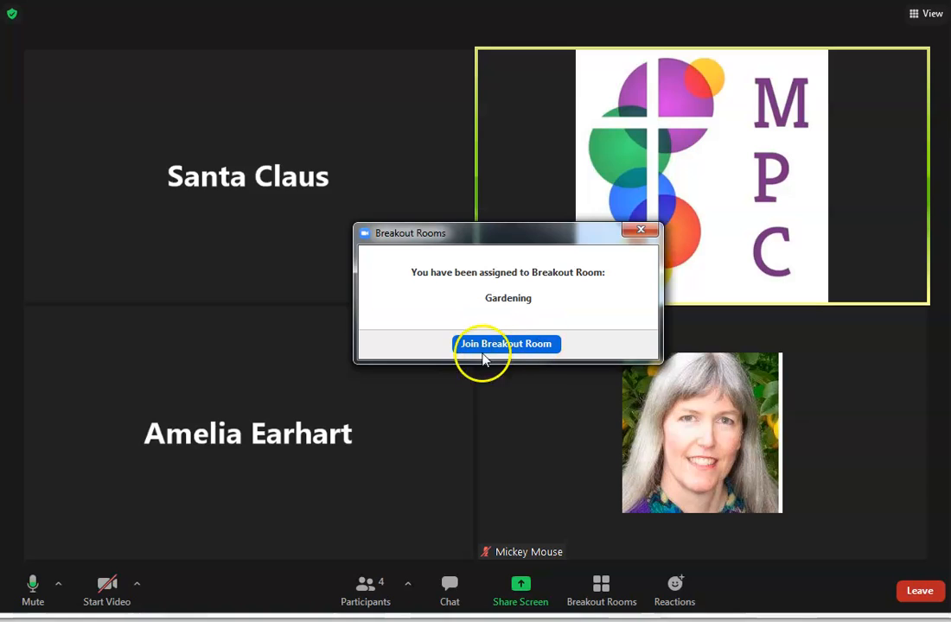
left_click(640, 229)
left_click(601, 584)
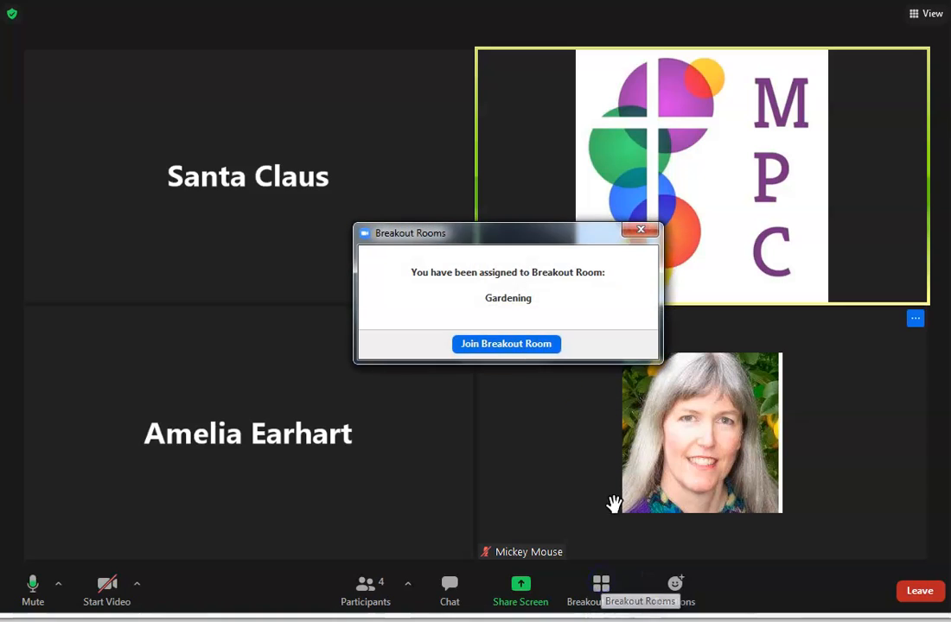
left_click(528, 344)
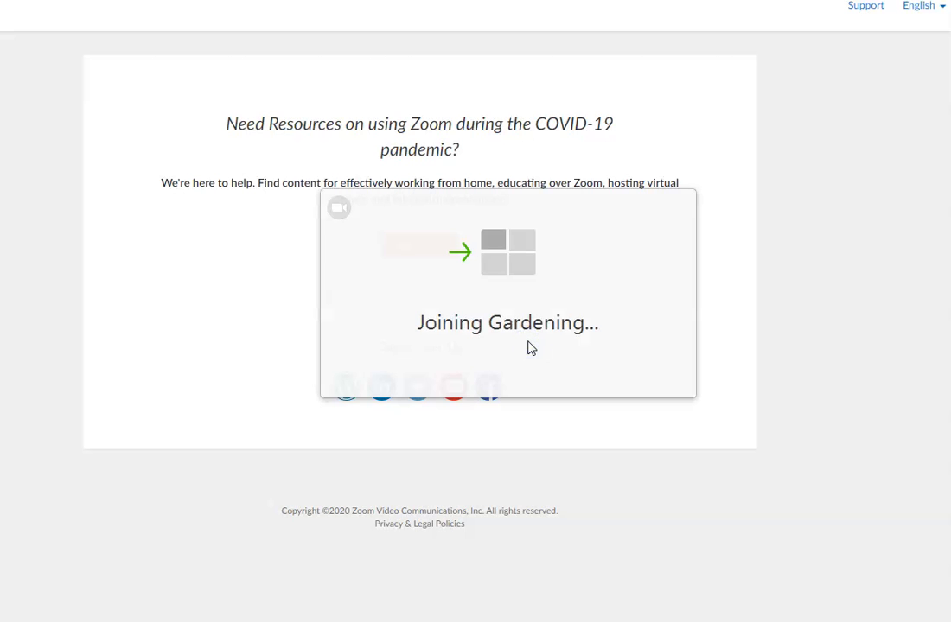